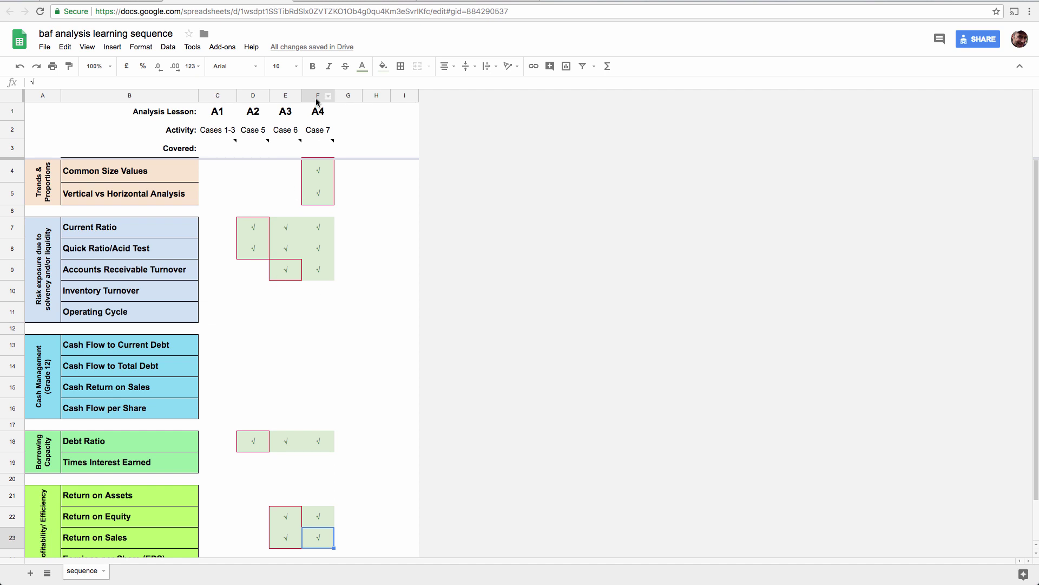
- Review the Case 7 checklist items, from Common Size Values down to Return on Equity
left_click(316, 96)
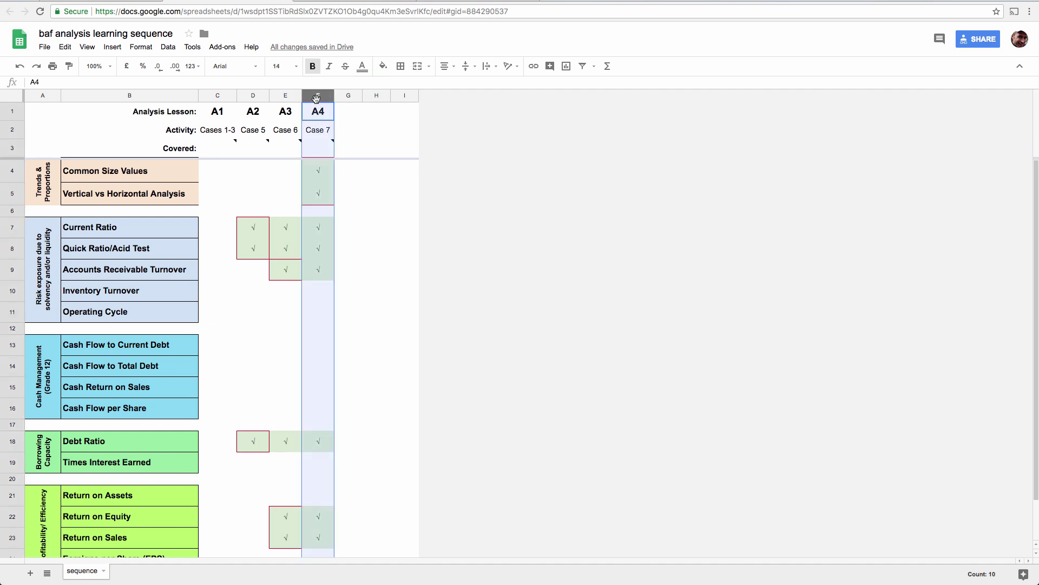
left_click(319, 136)
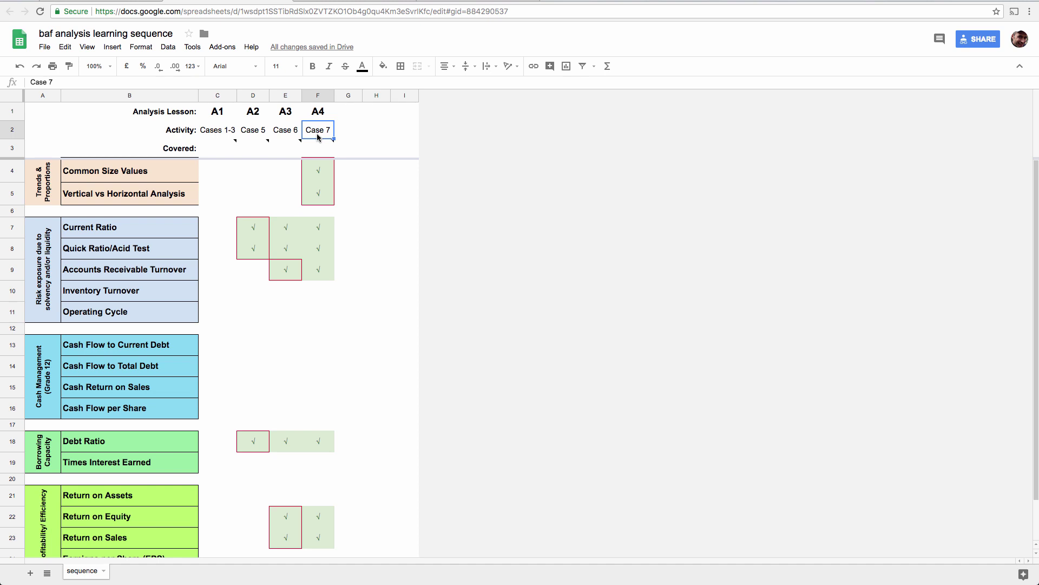
left_click(320, 174)
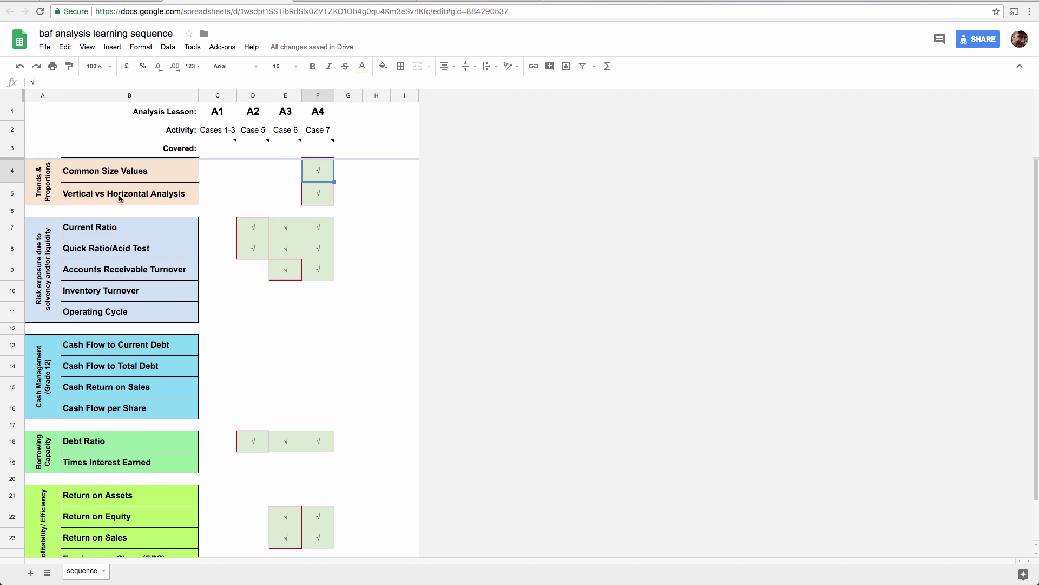
left_click(322, 231)
left_click(324, 253)
left_click(323, 271)
left_click(317, 441)
left_click(317, 521)
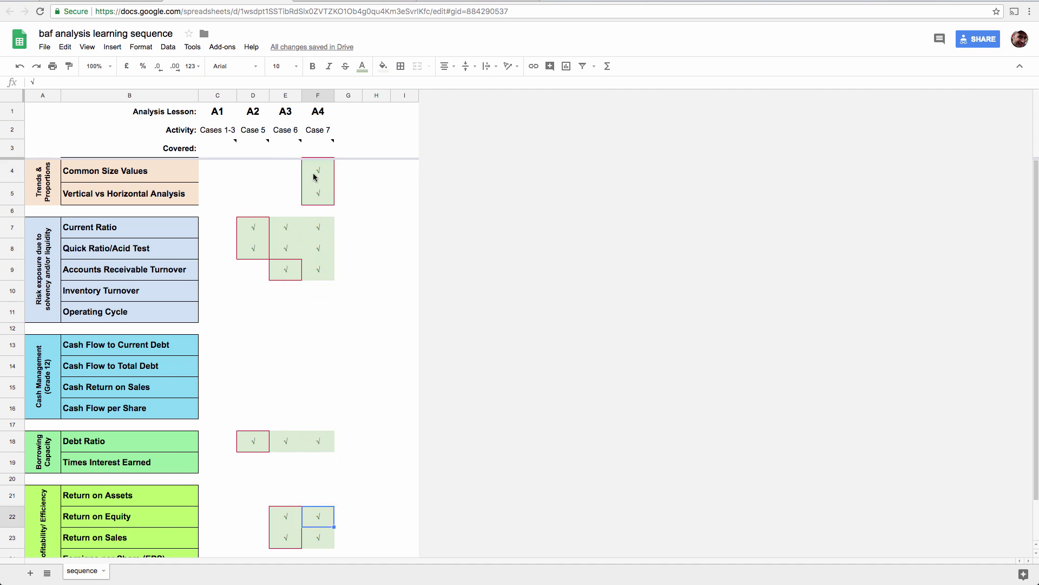
left_click_drag(318, 171, 314, 199)
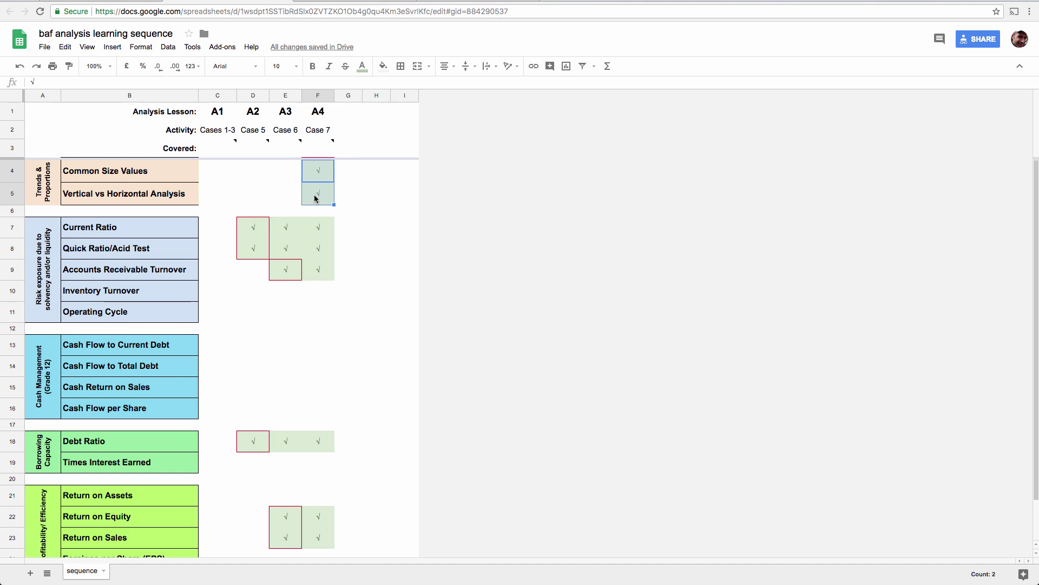
- Switch to the baf A04 spreadsheet, scroll through it, and select the 2018–2016 year headings E6:G6
key("ctrl+Tab")
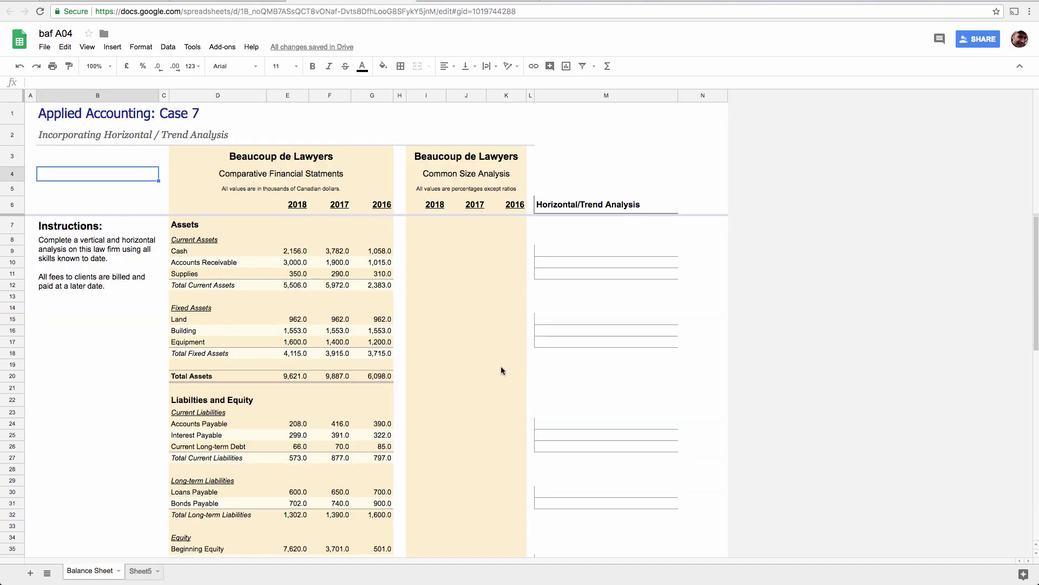
scroll(502, 368, "down", 10)
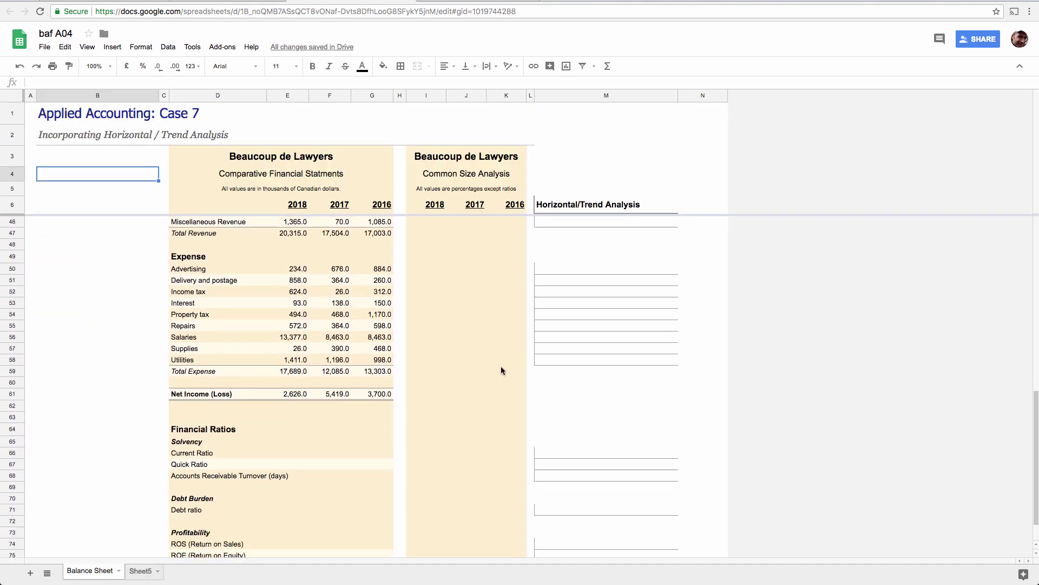
scroll(502, 367, "up", 10)
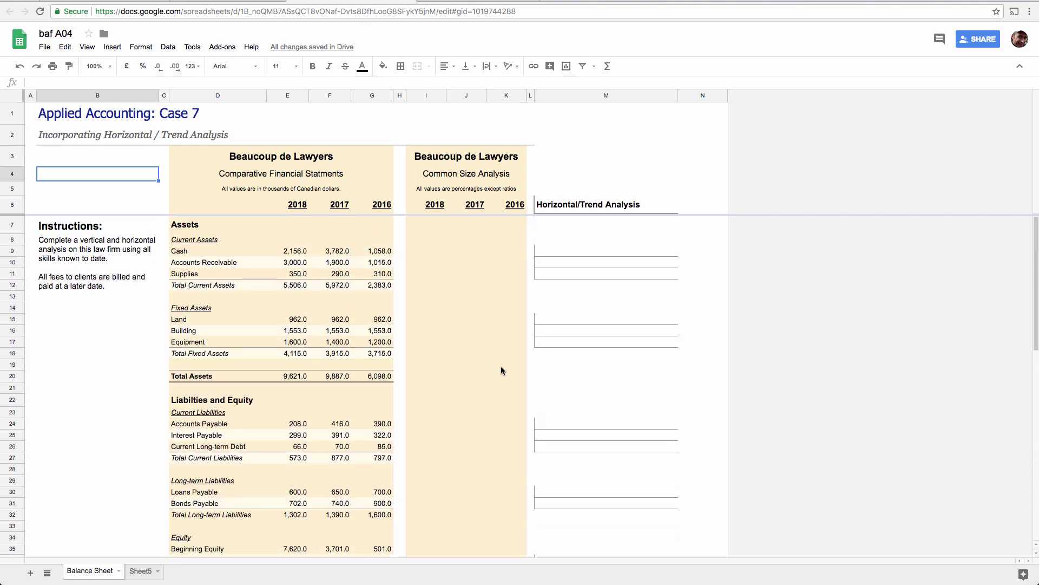
scroll(502, 367, "down", 8)
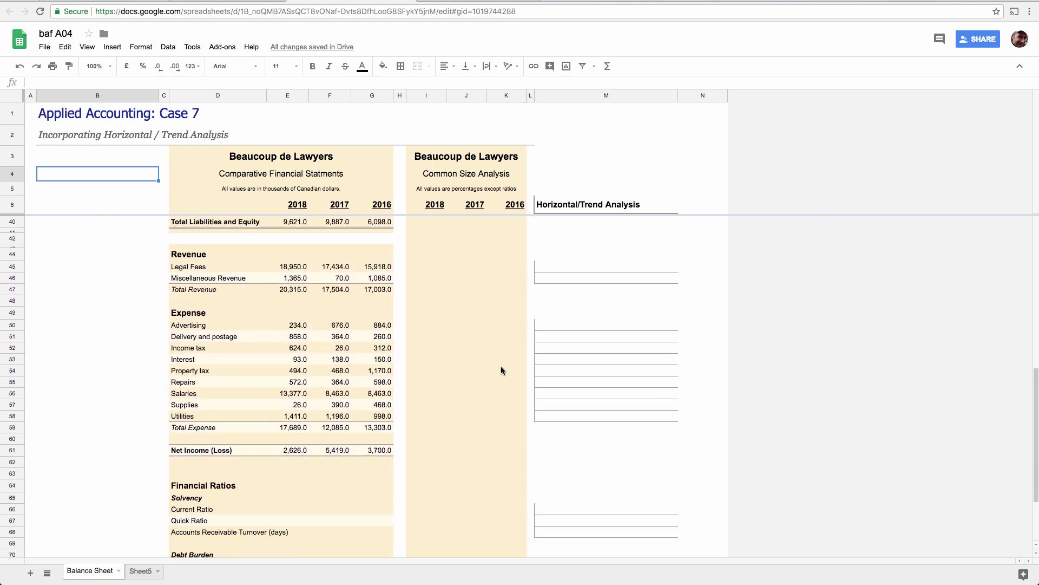
scroll(502, 370, "up", 8)
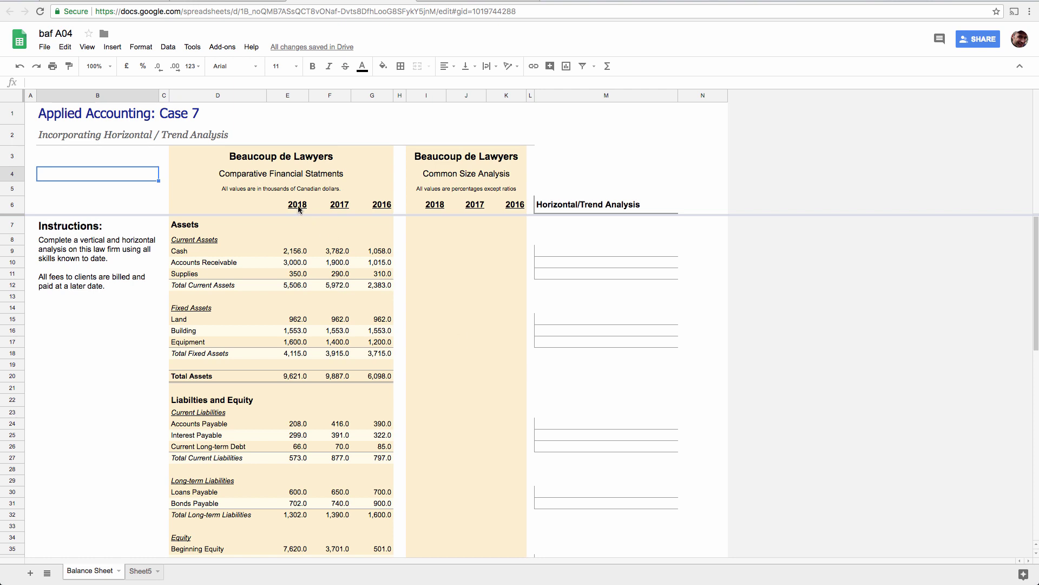
left_click_drag(302, 209, 363, 204)
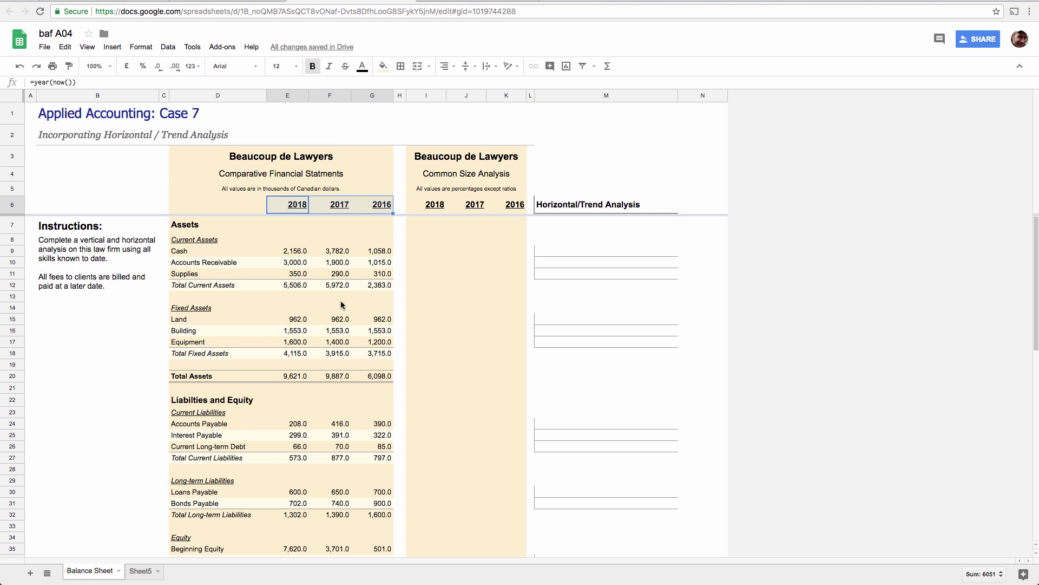
left_click(189, 238)
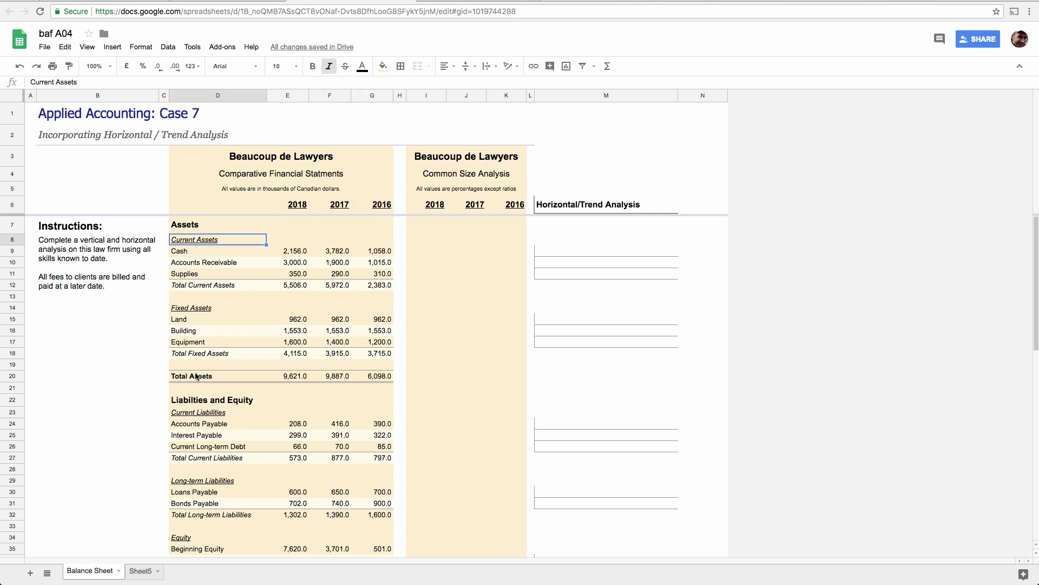
scroll(204, 506, "down", 2)
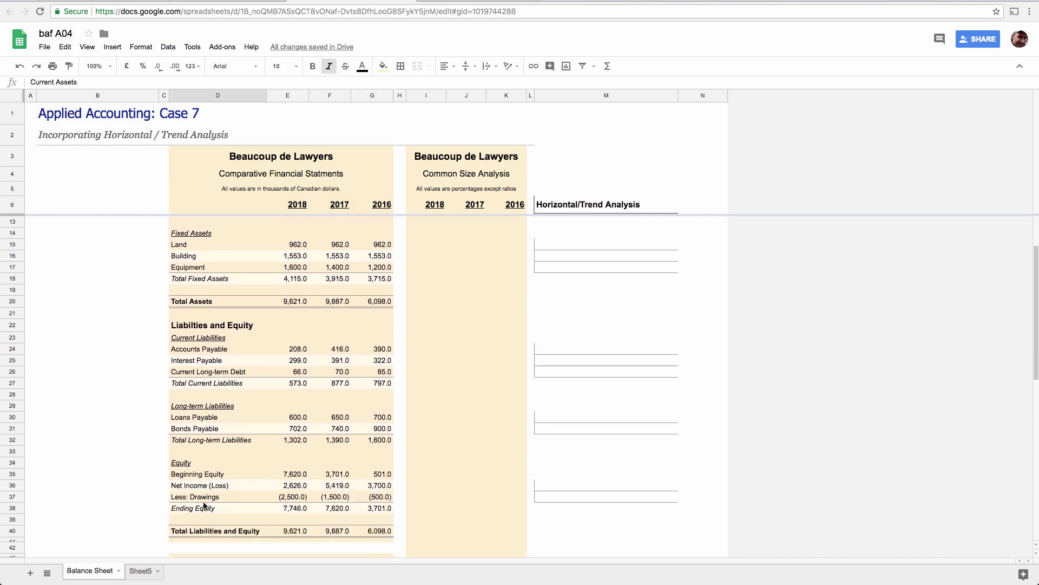
left_click(204, 502)
scroll(206, 476, "up", 2)
left_click(187, 301)
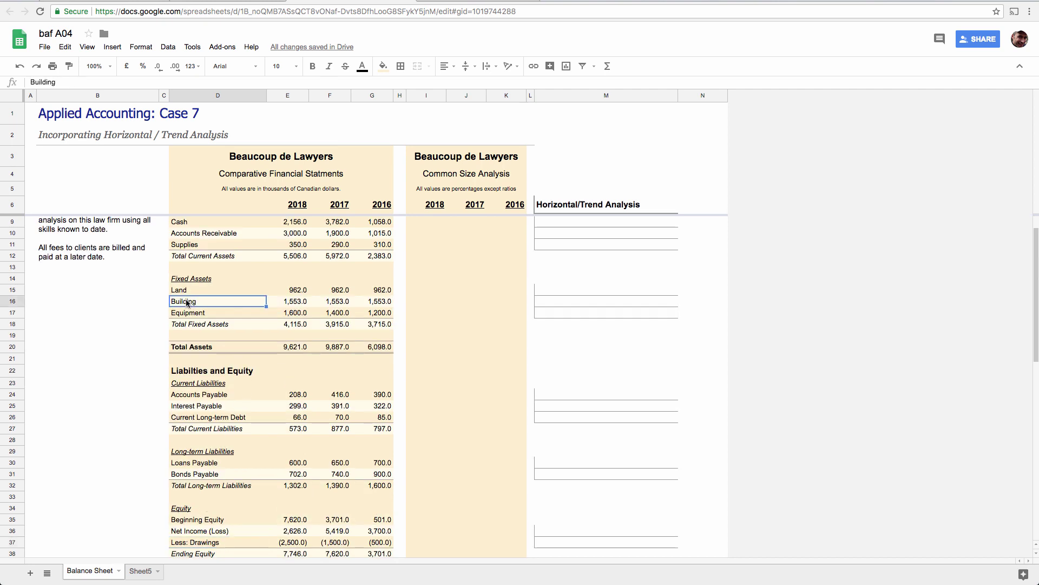
left_click(298, 303)
left_click(346, 304)
left_click(380, 304)
scroll(324, 320, "down", 3)
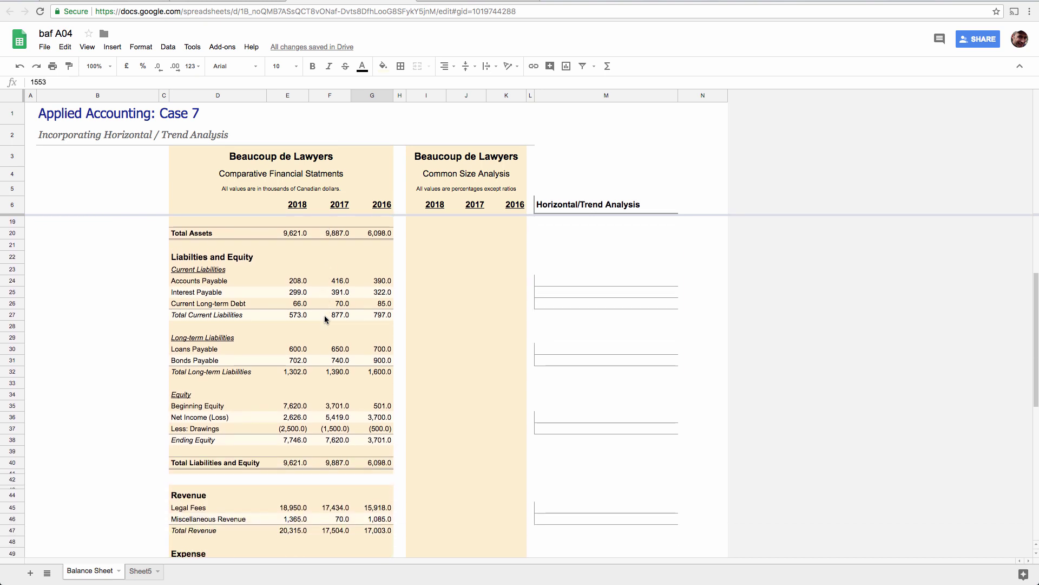
scroll(324, 319, "down", 6)
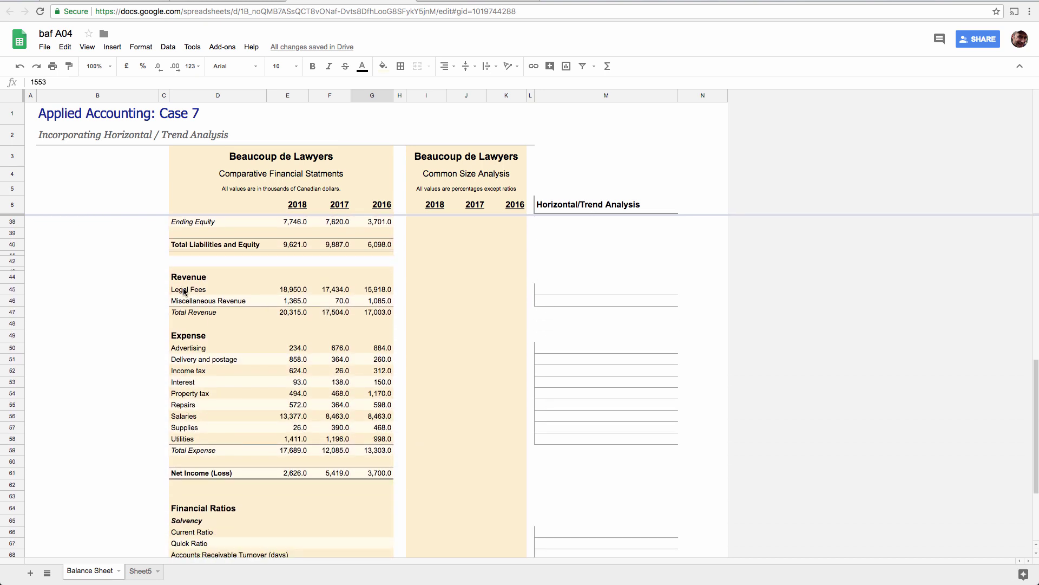
left_click_drag(187, 279, 196, 479)
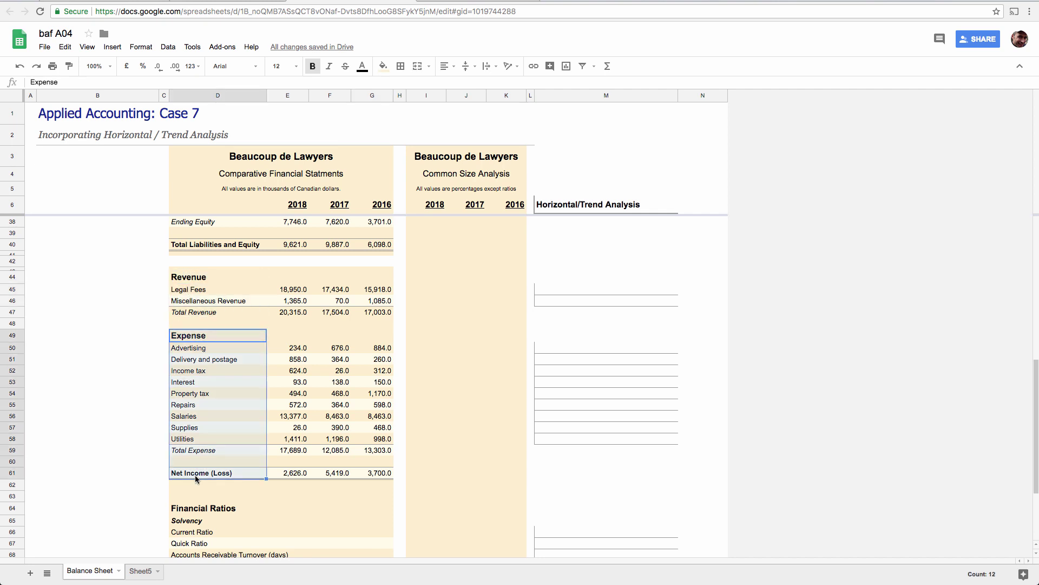
left_click(287, 371)
left_click(346, 373)
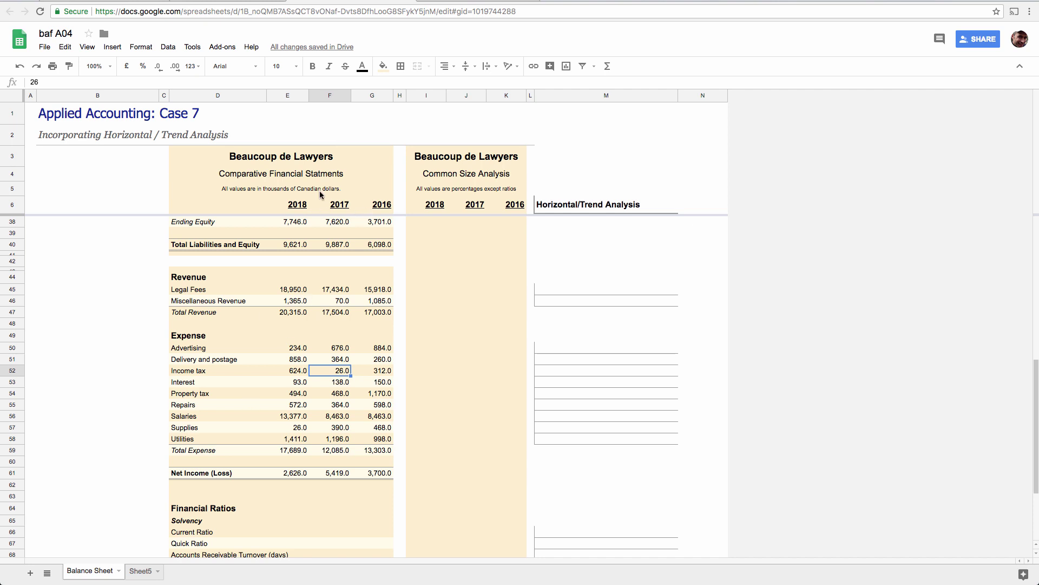
left_click(288, 96)
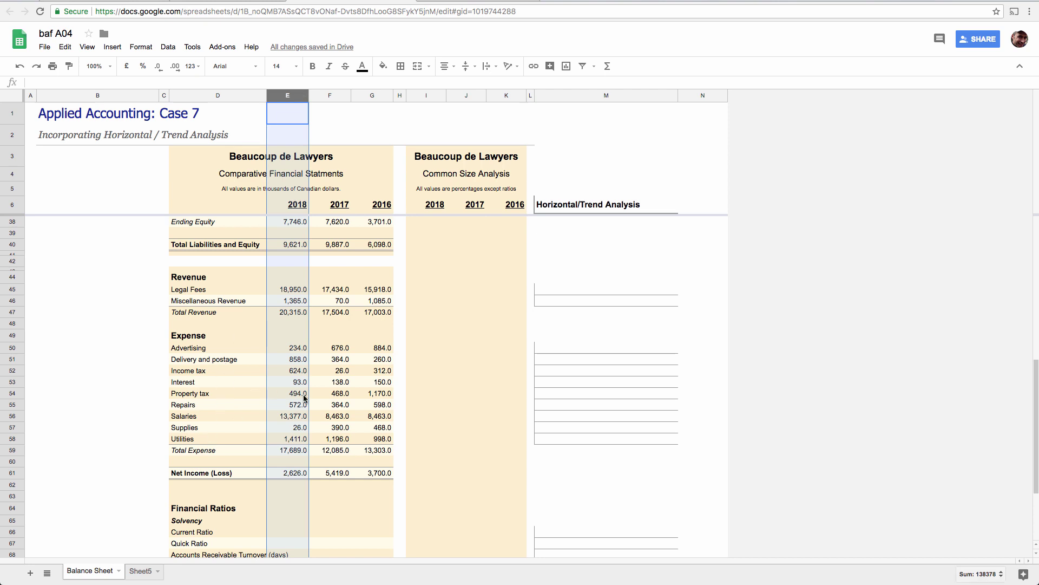
left_click(299, 205)
left_click(341, 207)
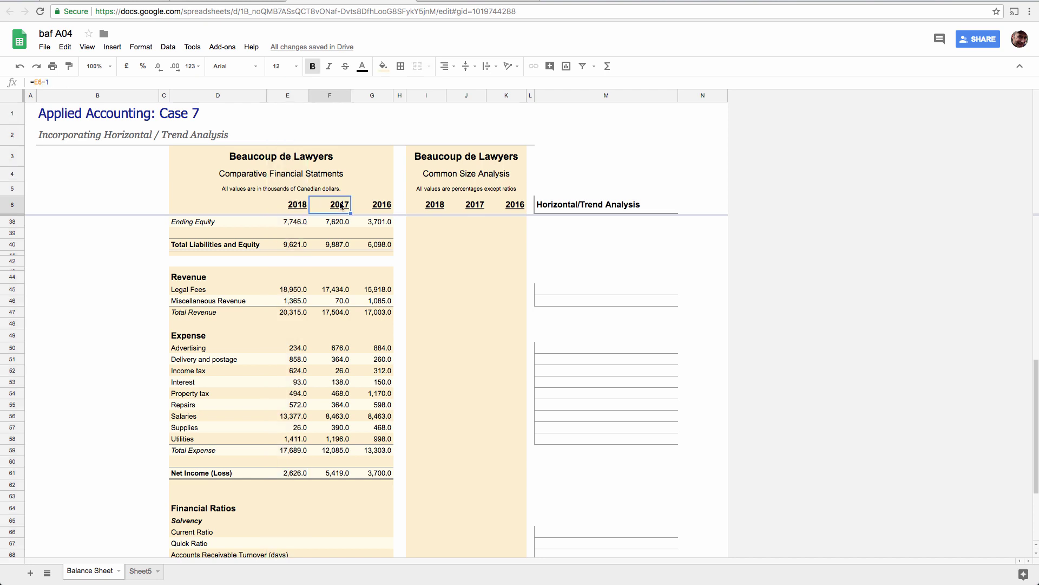
mouse_move(299, 205)
left_mouse_down()
mouse_move(379, 204)
mouse_move(299, 204)
left_mouse_up()
left_click(231, 323)
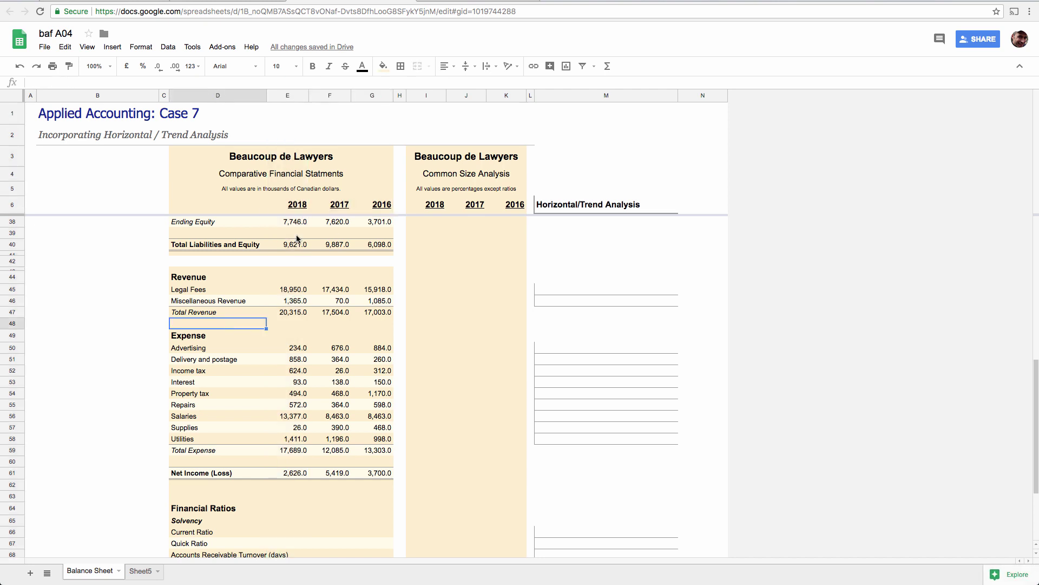
left_click(295, 205)
left_click(379, 206)
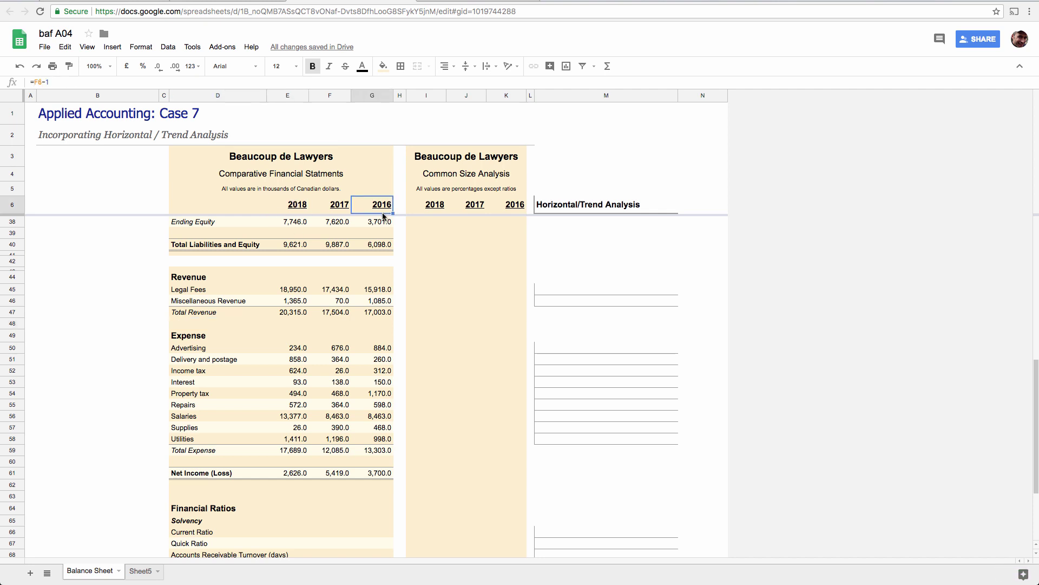
left_click(295, 206)
scroll(252, 377, "down", 2)
scroll(253, 380, "down", 2)
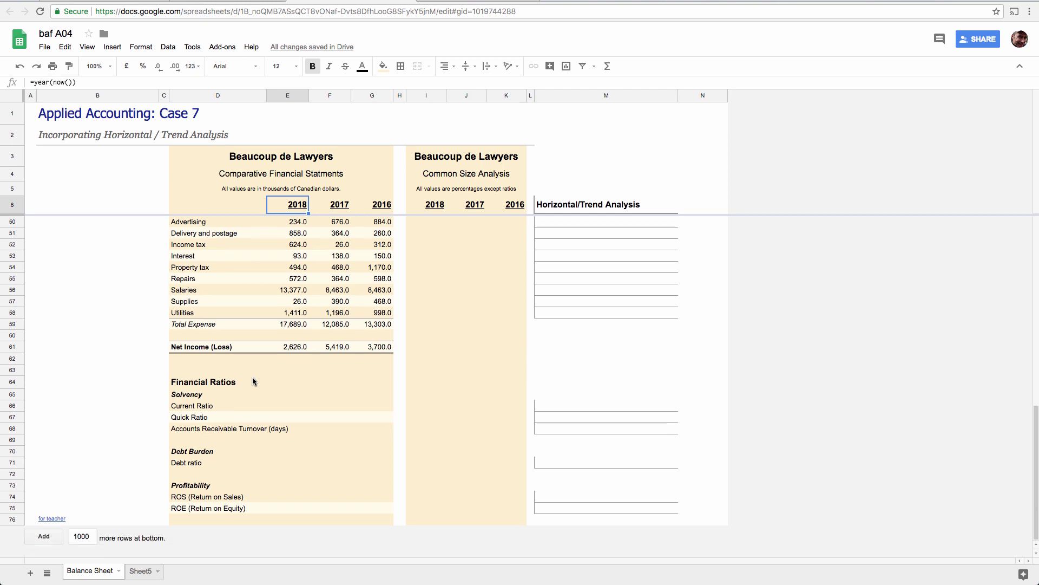
left_click(173, 385)
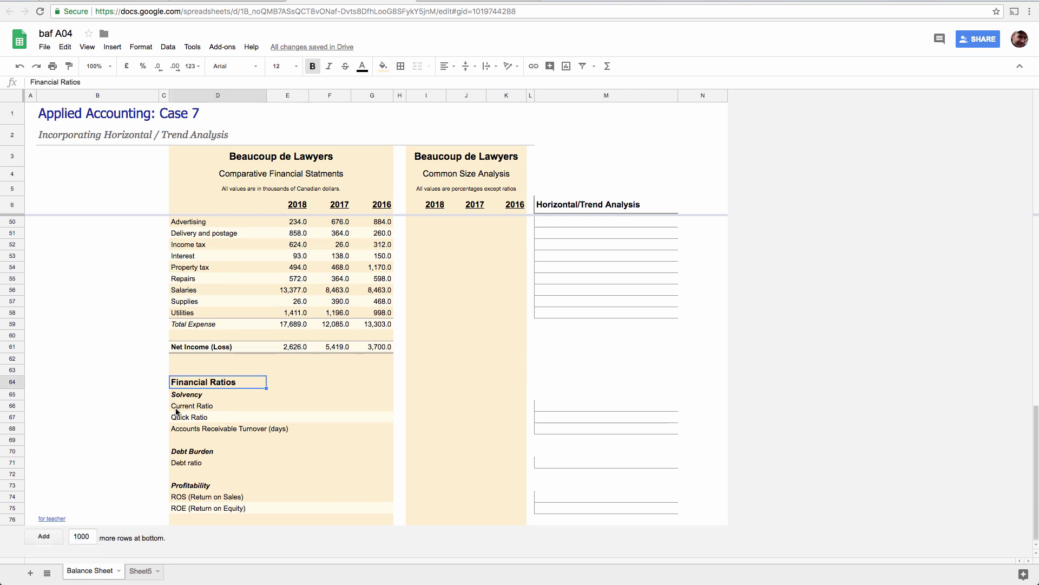
left_click(211, 508)
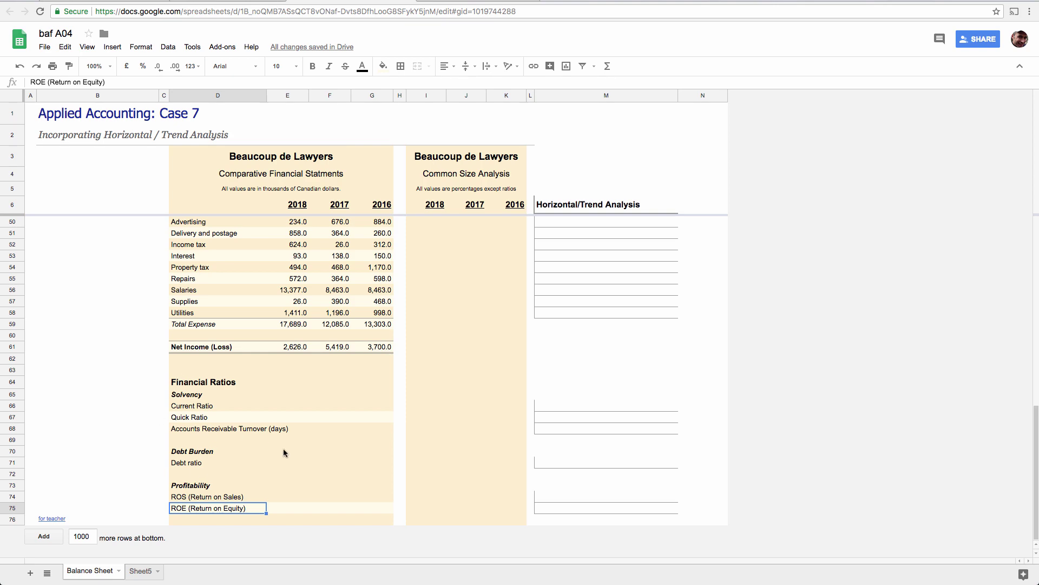
scroll(284, 450, "up", 8)
scroll(283, 453, "up", 7)
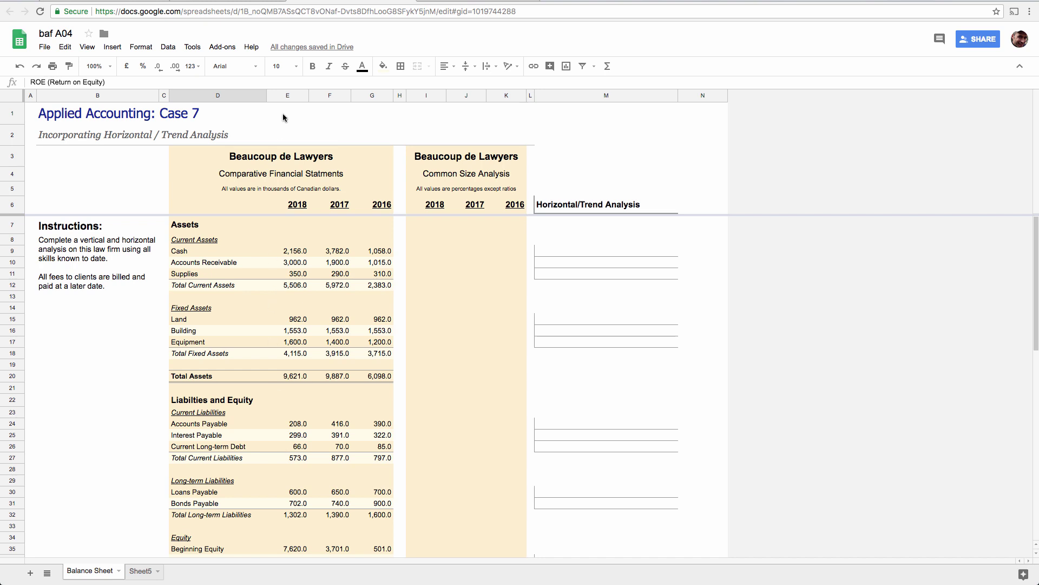
left_click(288, 97)
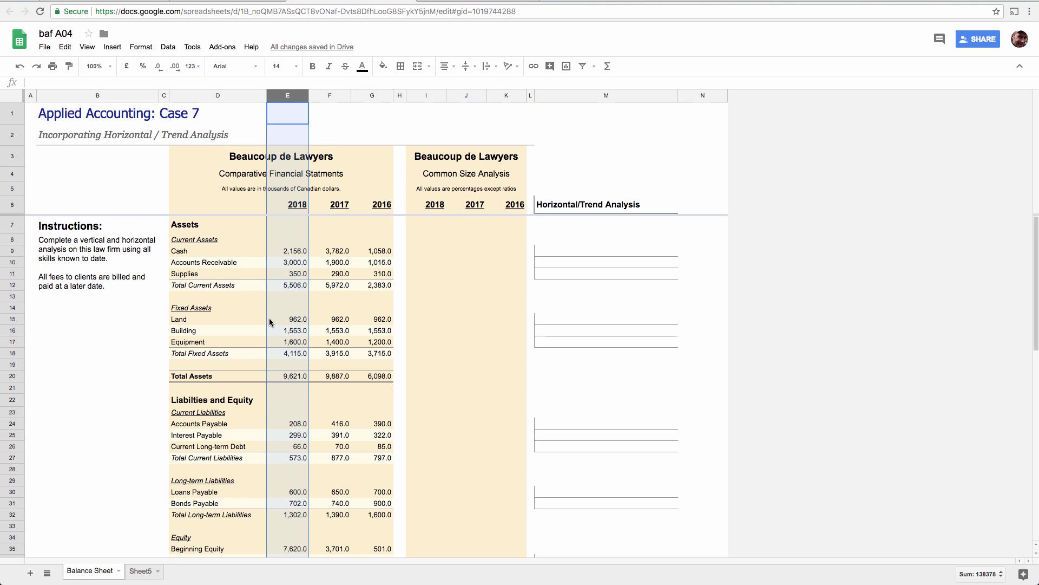
scroll(270, 322, "down", 10)
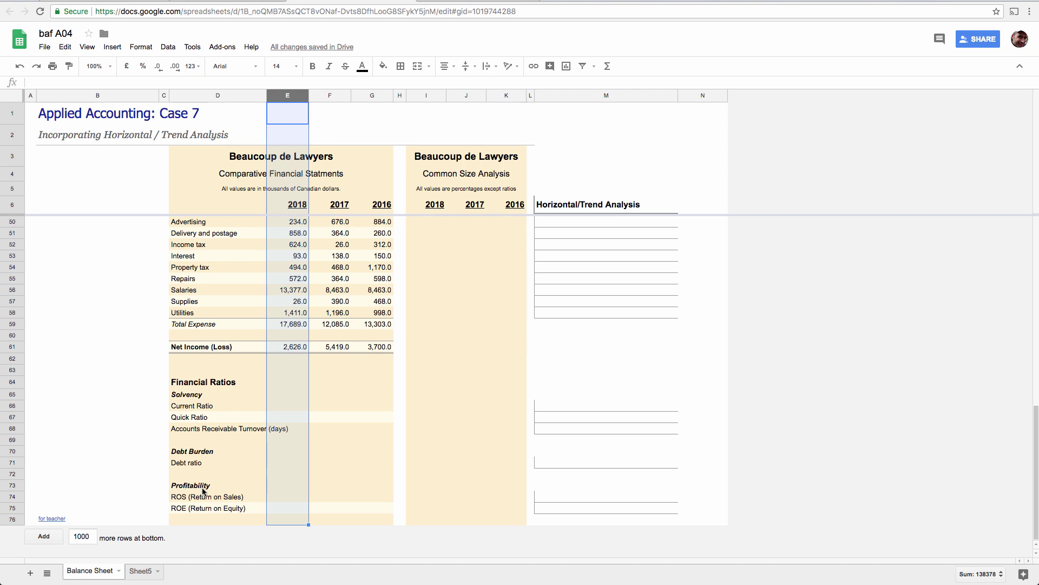
scroll(203, 491, "up", 10)
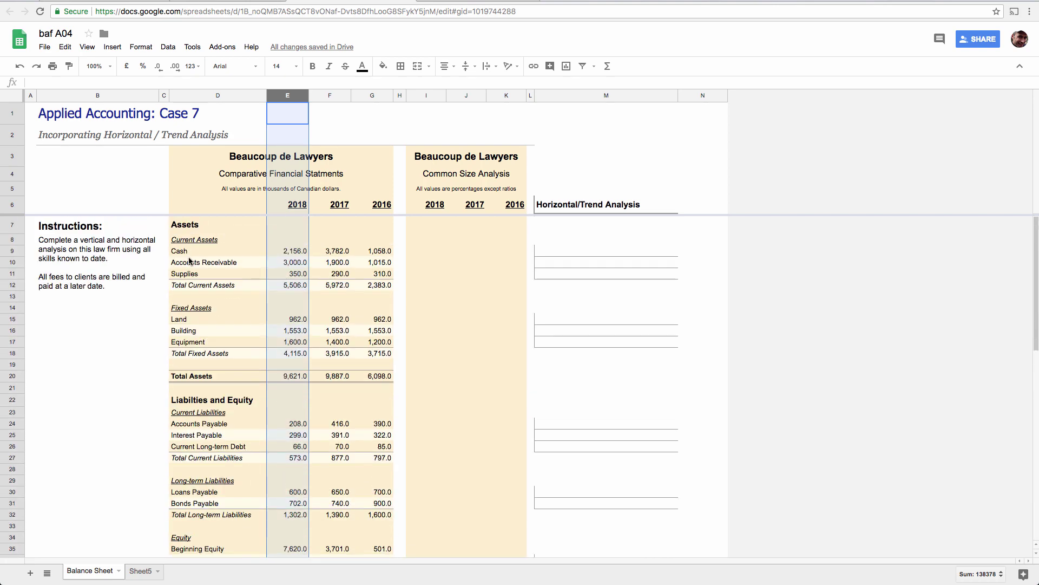
scroll(185, 400, "down", 10)
left_click(190, 410)
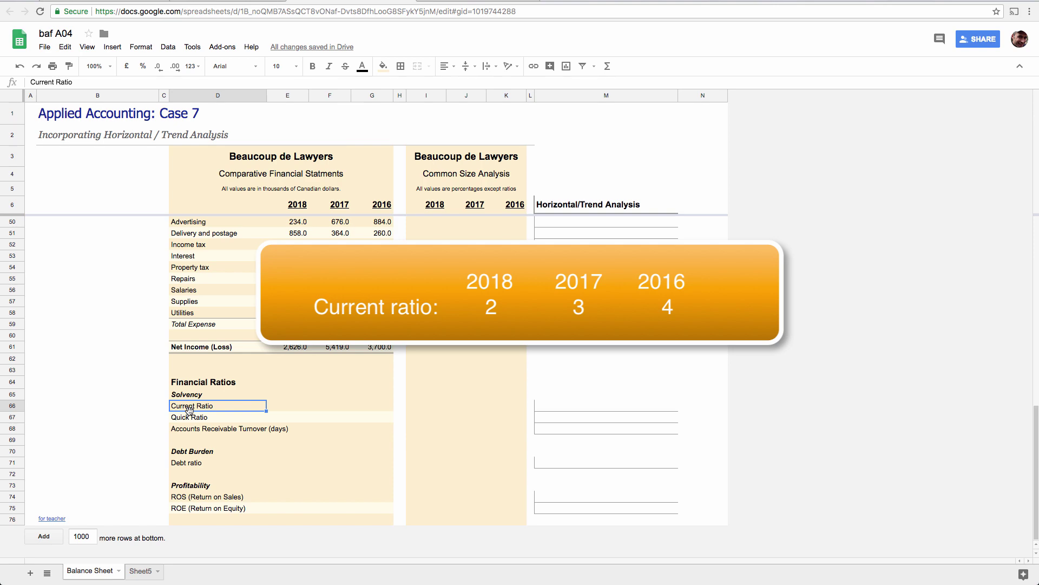
scroll(189, 409, "up", 10)
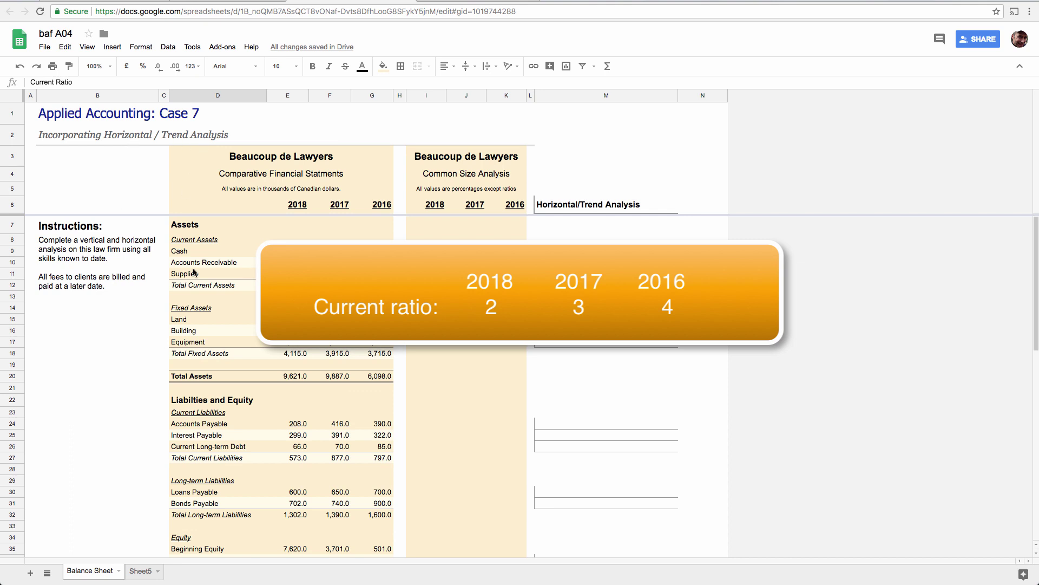
left_click(186, 251)
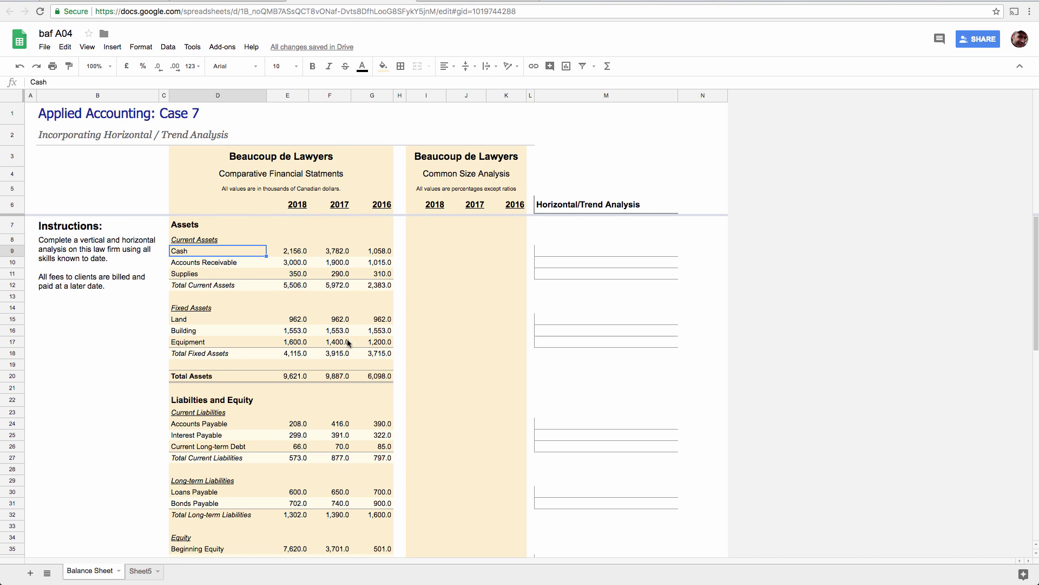
left_click(445, 176)
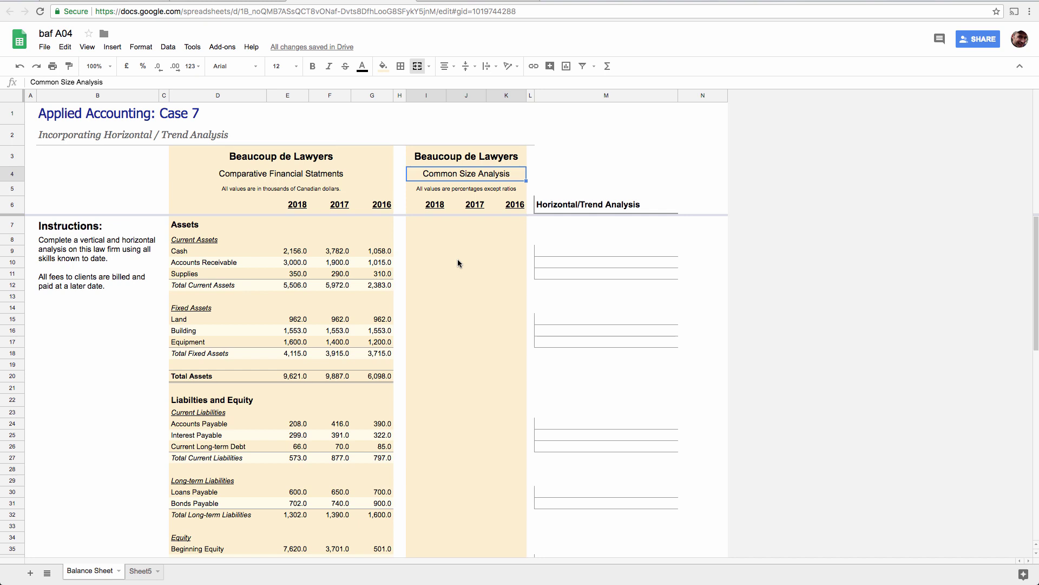
left_click(418, 250)
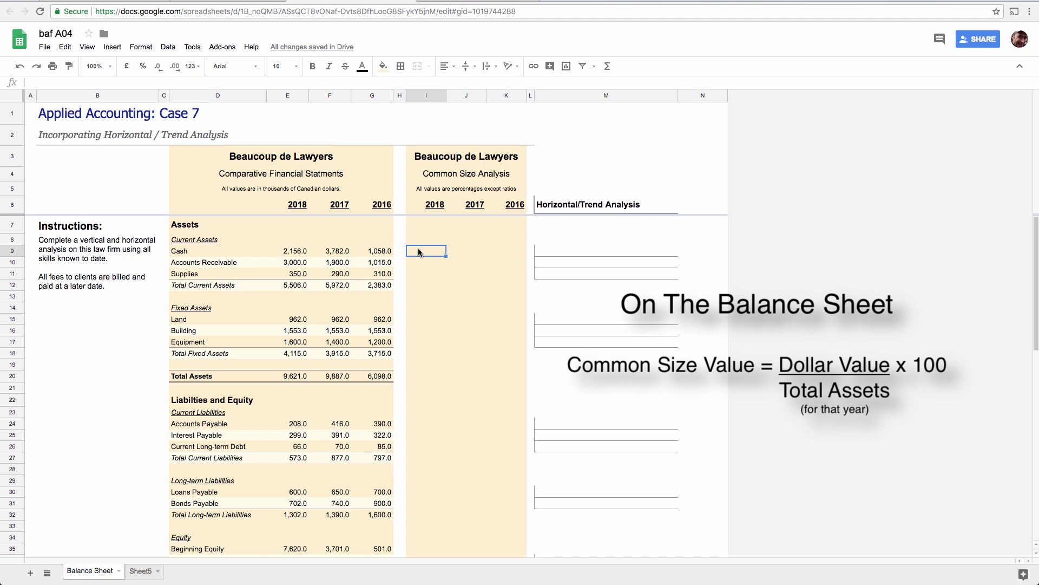
- Enter =E9/E20 in I9 to divide 2018 Cash by 2018 Total Assets
left_click(429, 96)
left_click(423, 253)
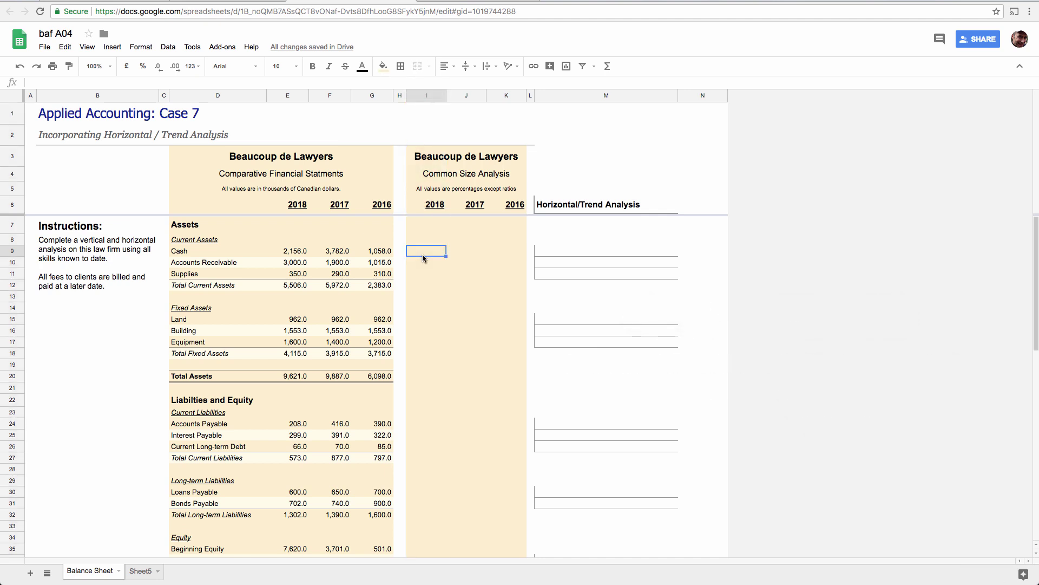
type("=")
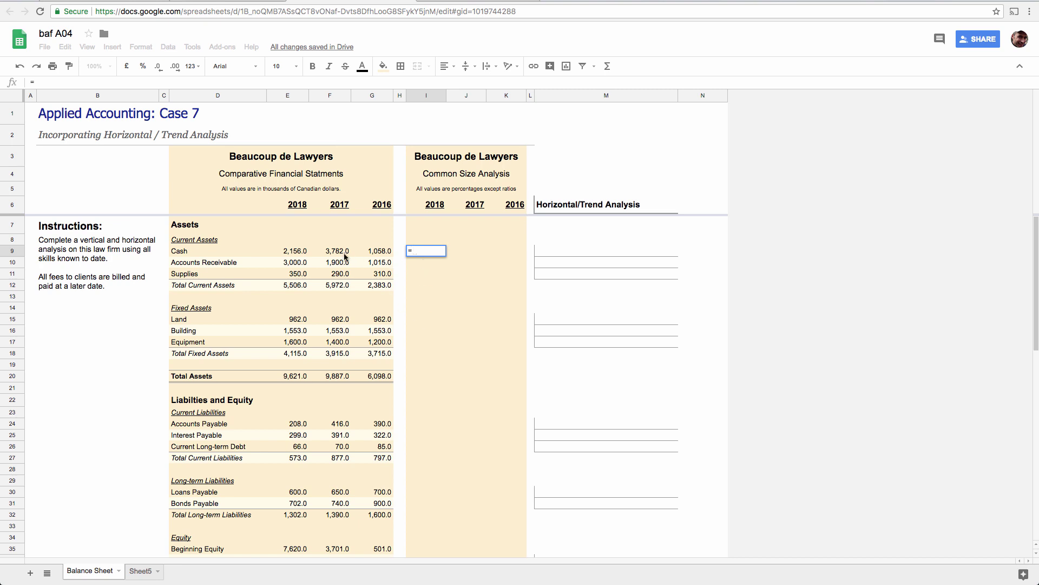
left_click(301, 253)
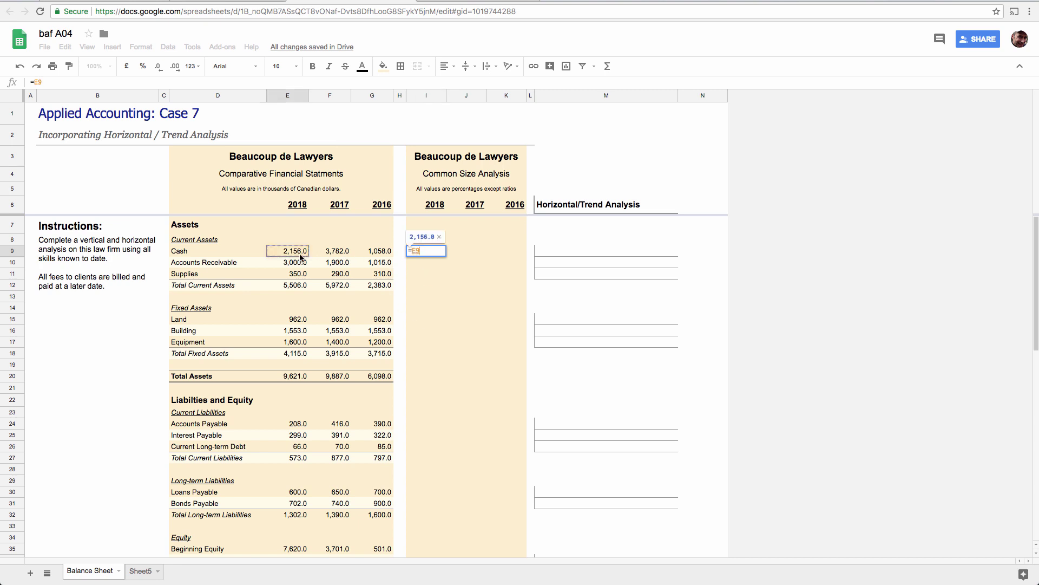
type("/")
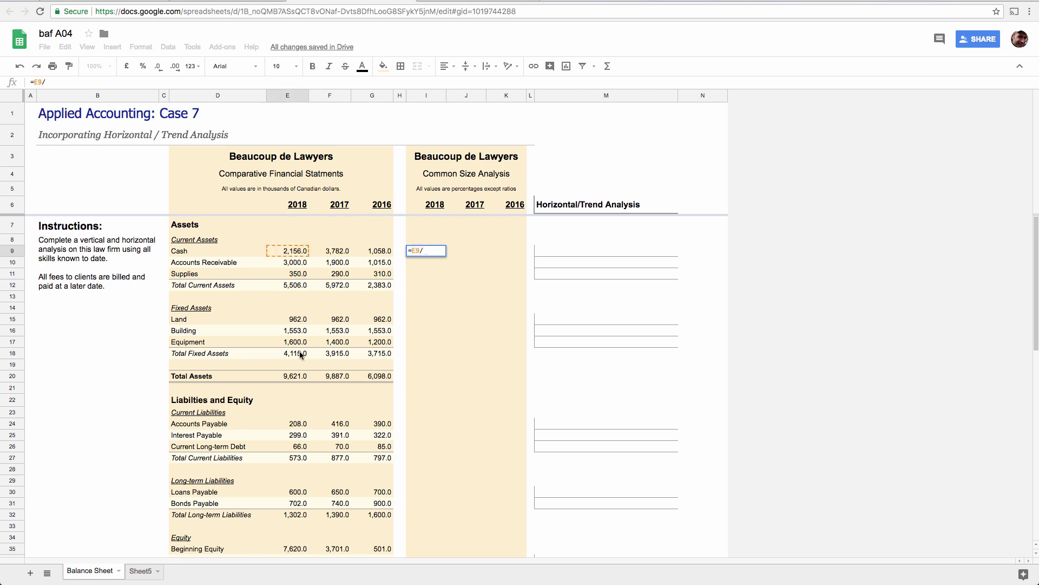
left_click(294, 376)
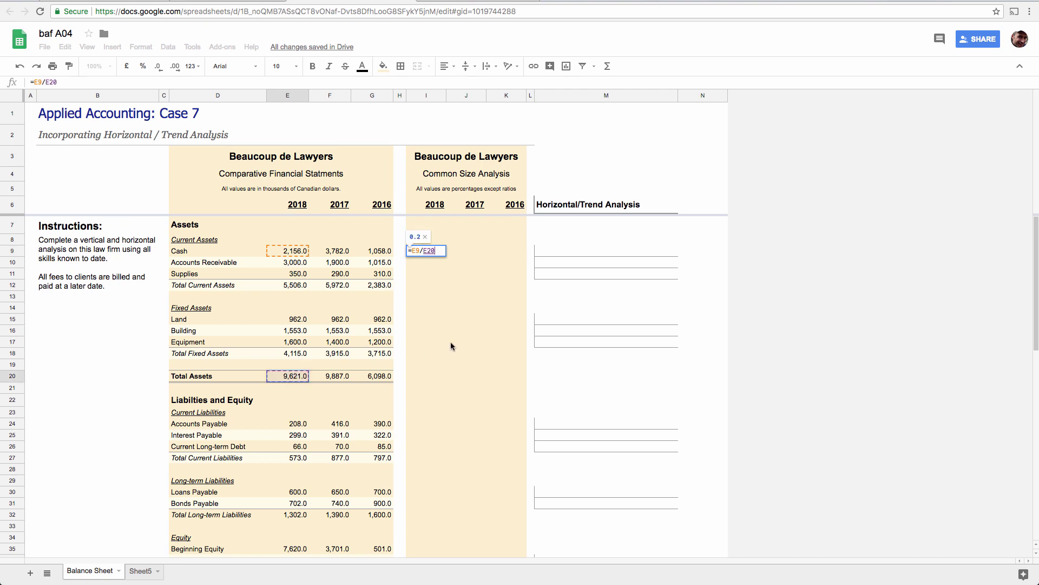
key("Return")
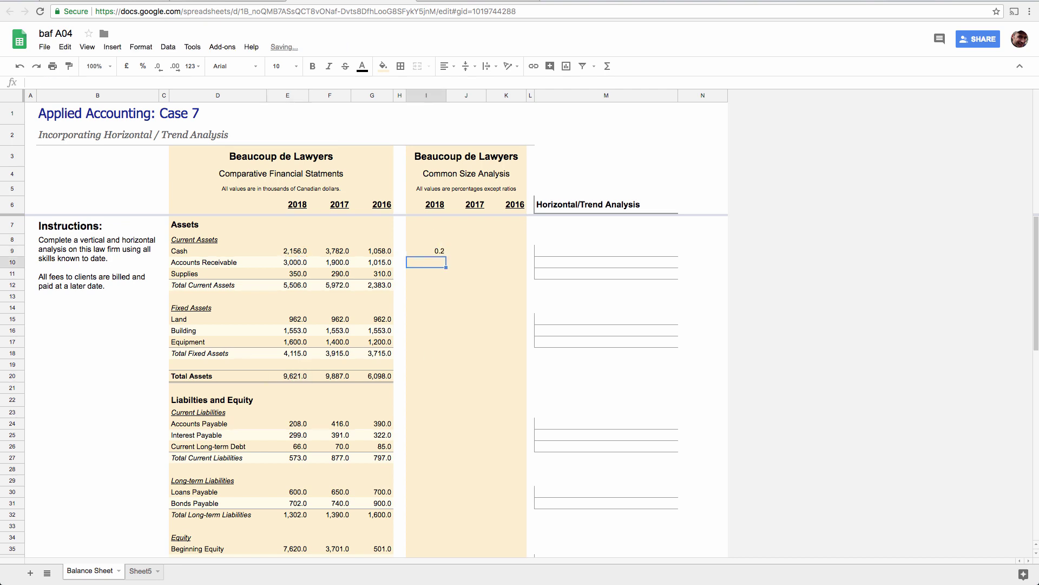
- Append *100 to I9's formula so Cash shows as 22.4 percent
left_click(426, 251)
key("Return")
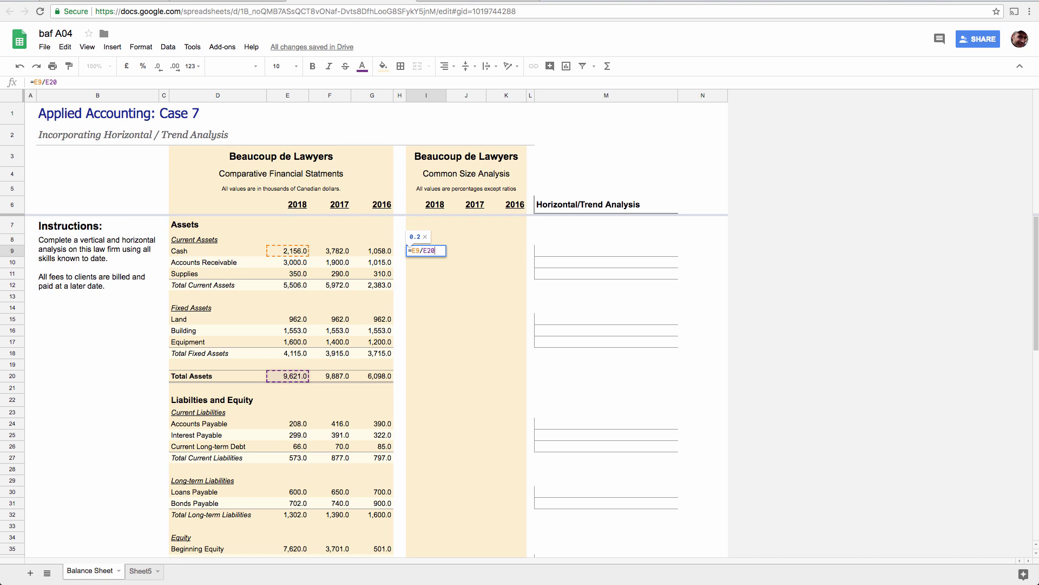
type("*100")
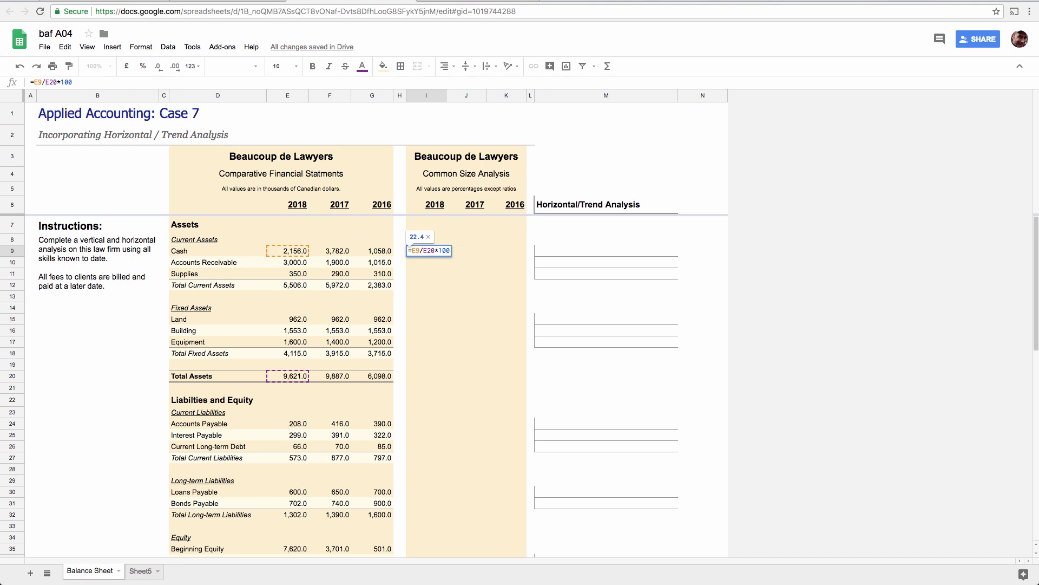
key("Return")
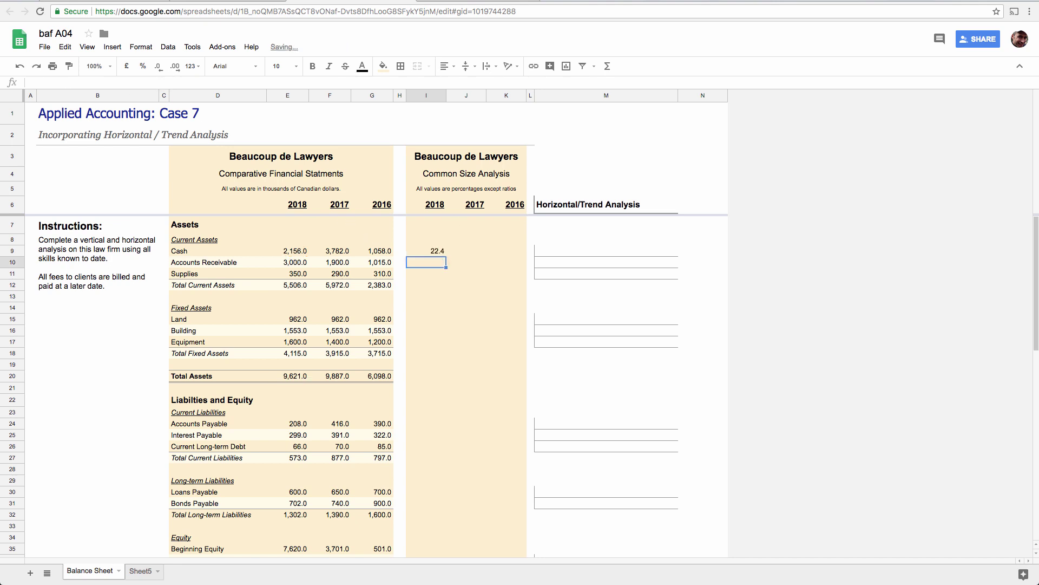
left_click(442, 190)
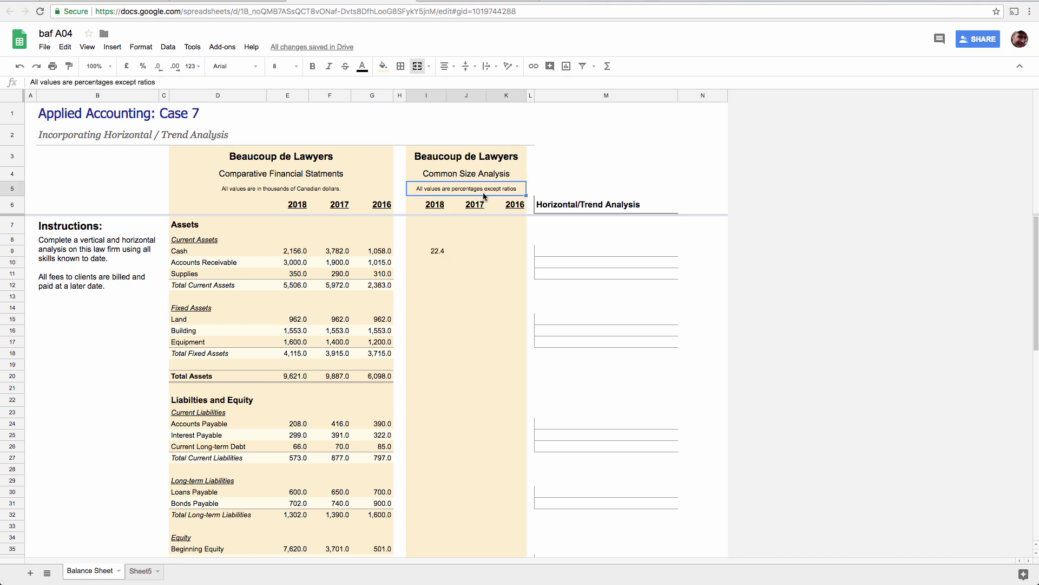
- Review the 22.4 result against the 2018 Total Assets and fixed asset figures
left_click(437, 254)
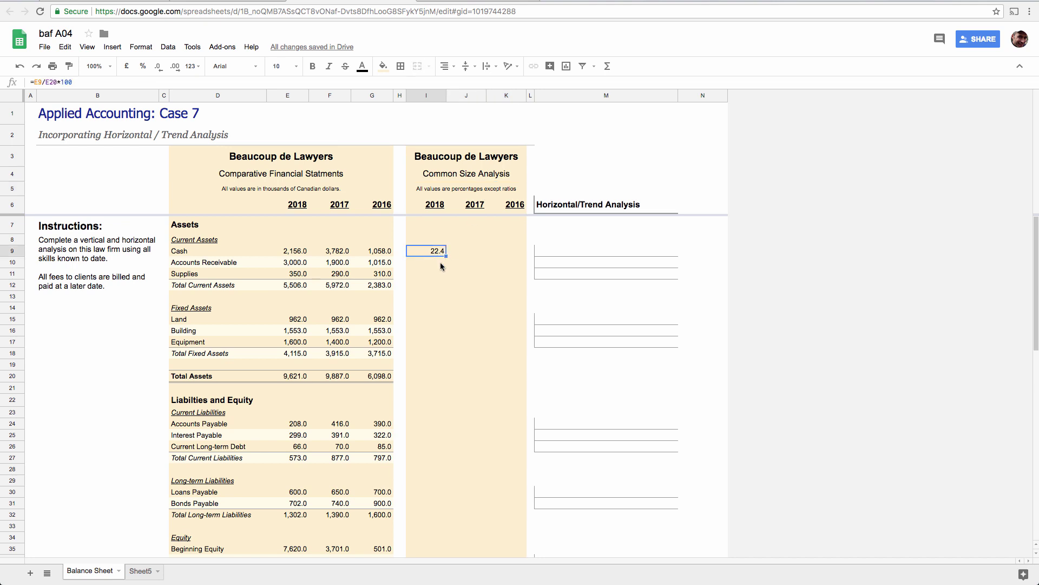
left_click(287, 255)
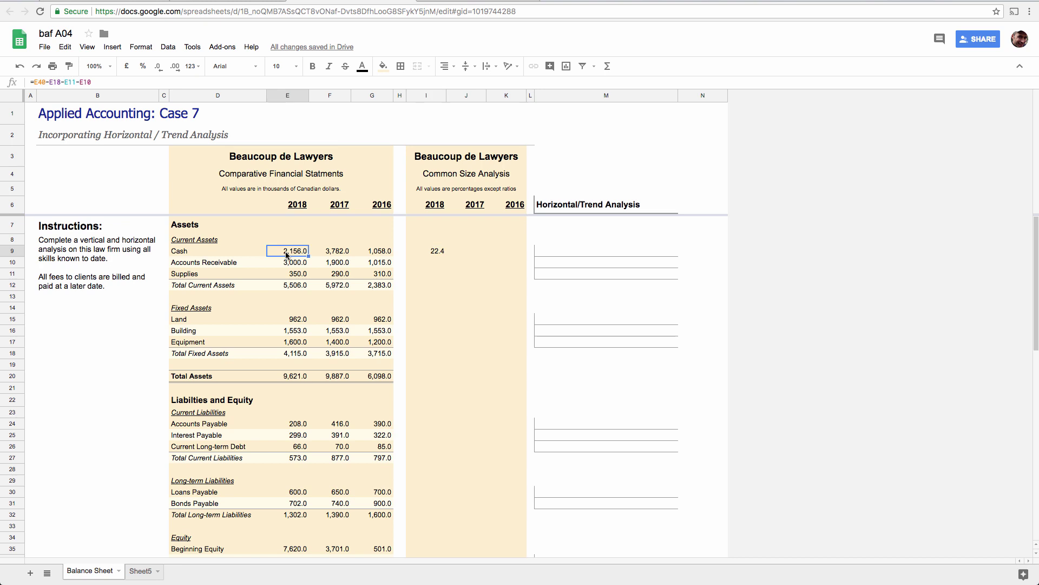
left_click(303, 379)
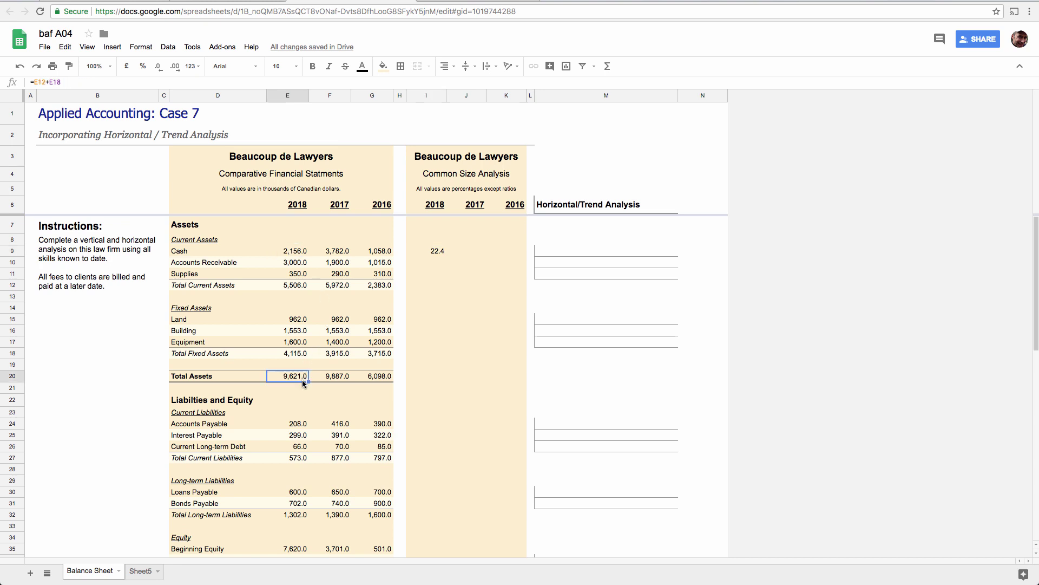
left_click_drag(291, 253, 285, 355)
left_click(285, 353)
left_click(296, 321)
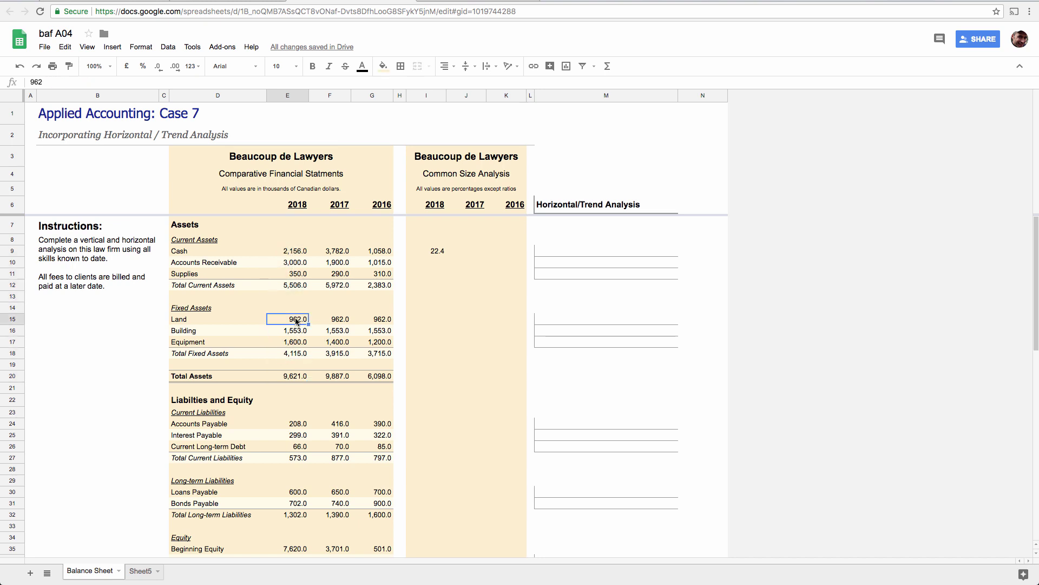
left_click(295, 332)
left_click(295, 343)
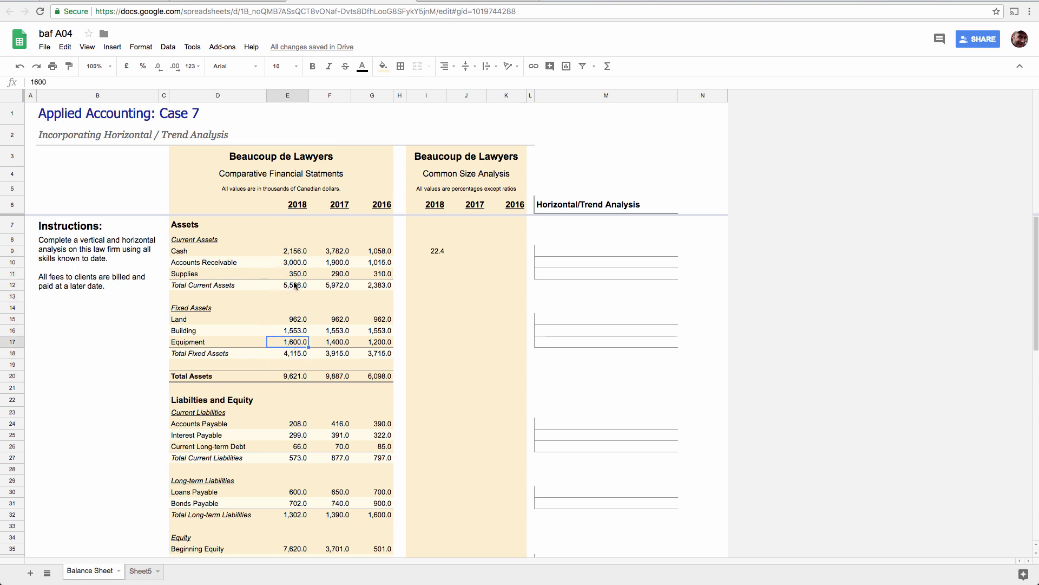
- Check the 2018 Cash, Accounts Receivable and Supplies values in column E
left_click(295, 274)
left_click(296, 263)
left_click(295, 252)
left_click(299, 265)
left_click(299, 276)
left_click(298, 262)
left_click(297, 252)
left_click(297, 263)
left_click(297, 270)
- Recheck 2018 Total Assets and the =E9/E20*100 formula in I9
left_click(437, 251)
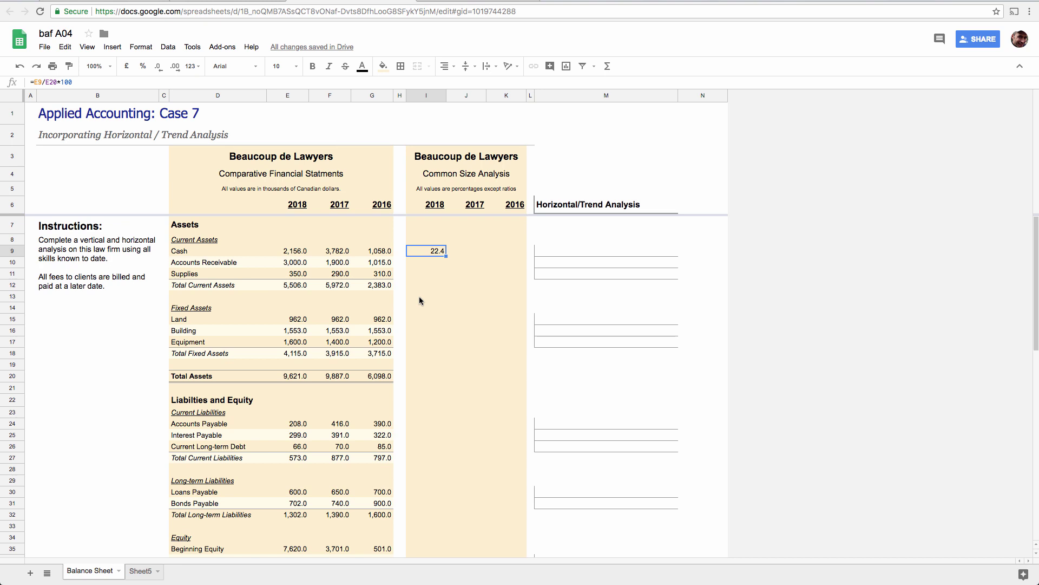
left_click(300, 377)
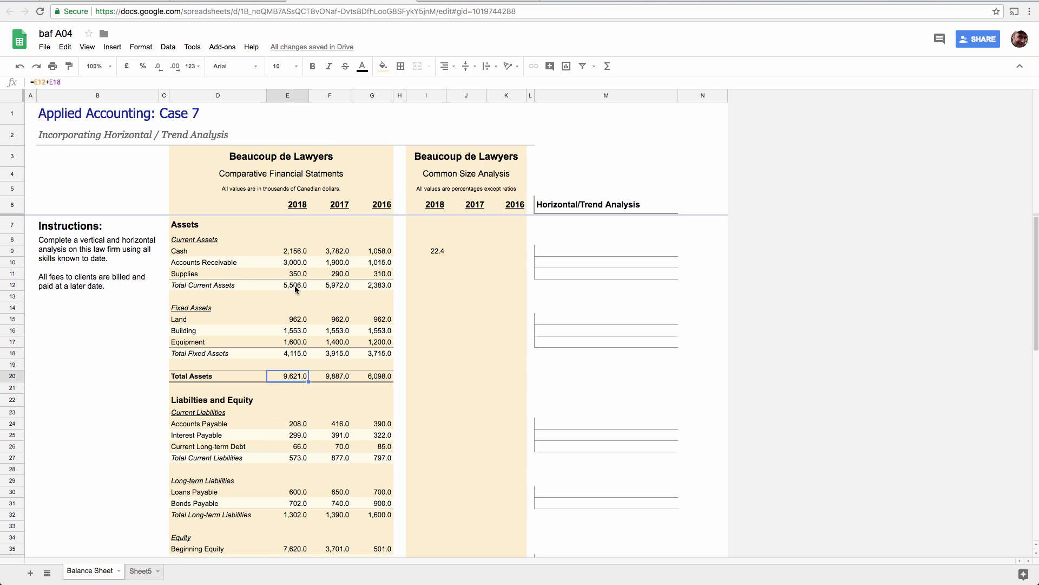
left_click(301, 249)
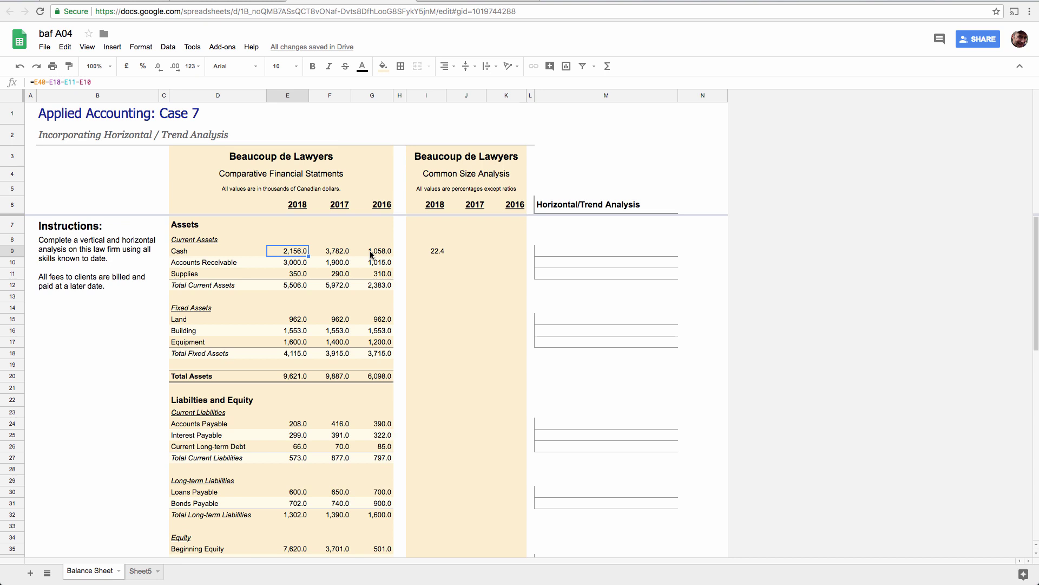
double_click(437, 250)
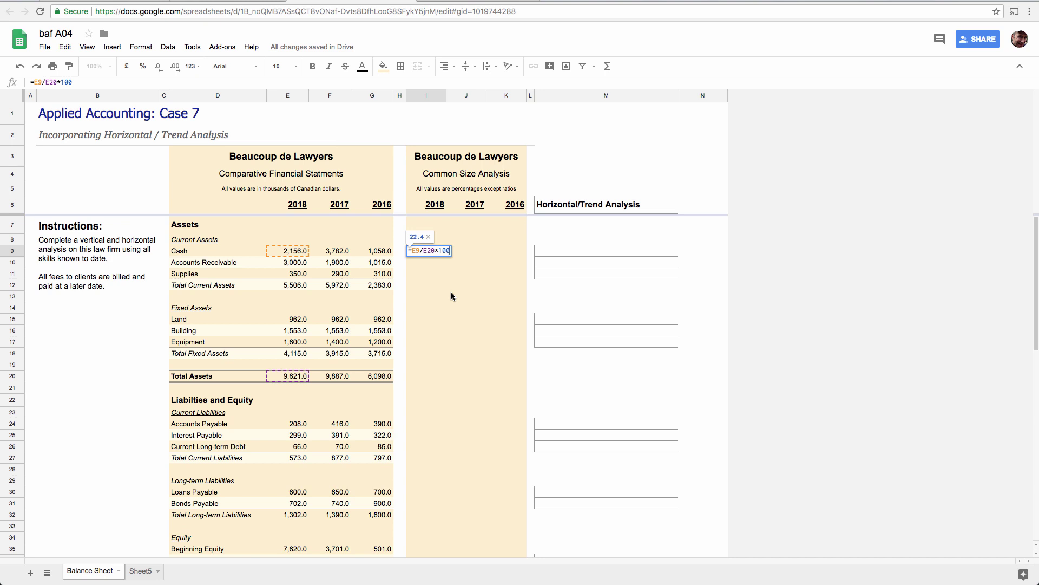
- Copy I9's Cash percentage formula into I10 for Accounts Receivable
key("ctrl+Return")
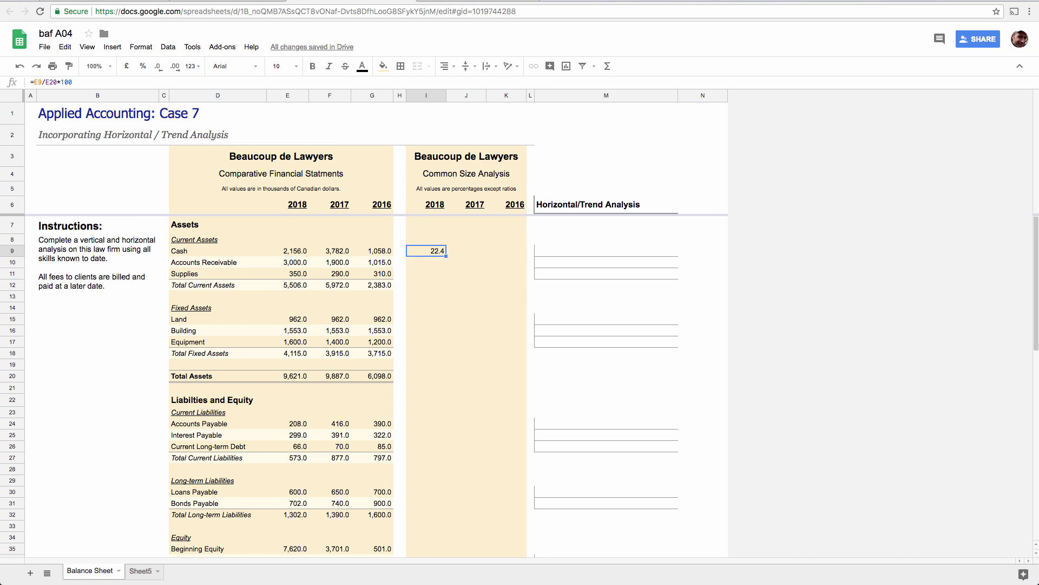
key("ctrl+c")
key("Down")
key("ctrl+v")
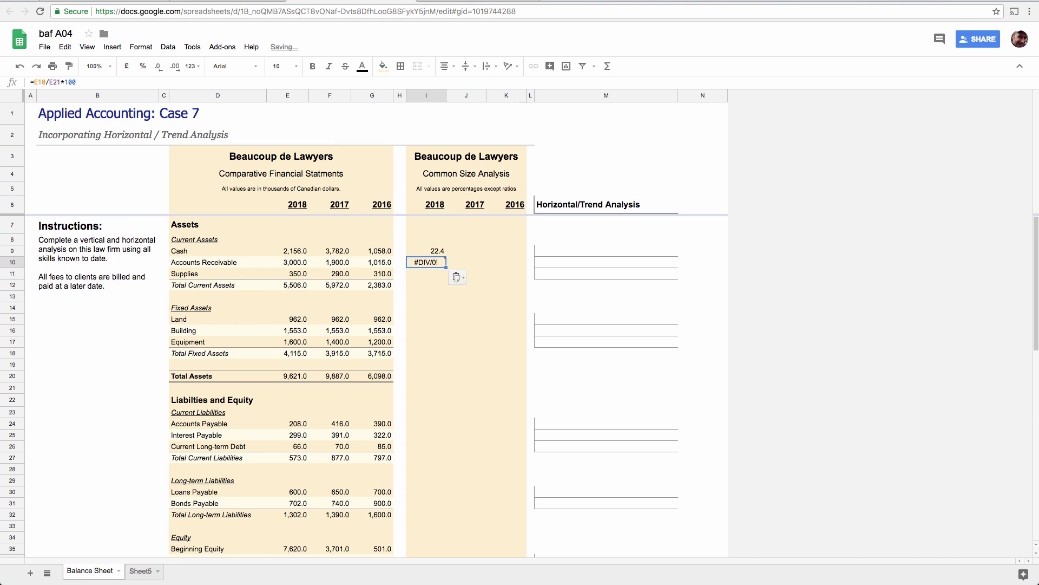
- Compare the I9 and I10 formulas to see the Total Assets reference shift to E21
double_click(436, 251)
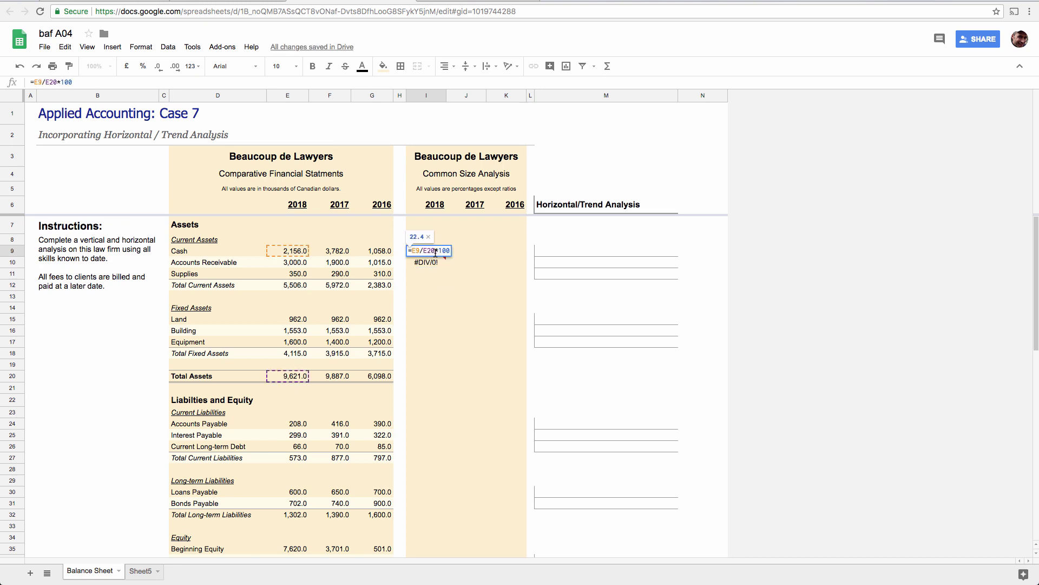
key("Escape")
key("Down")
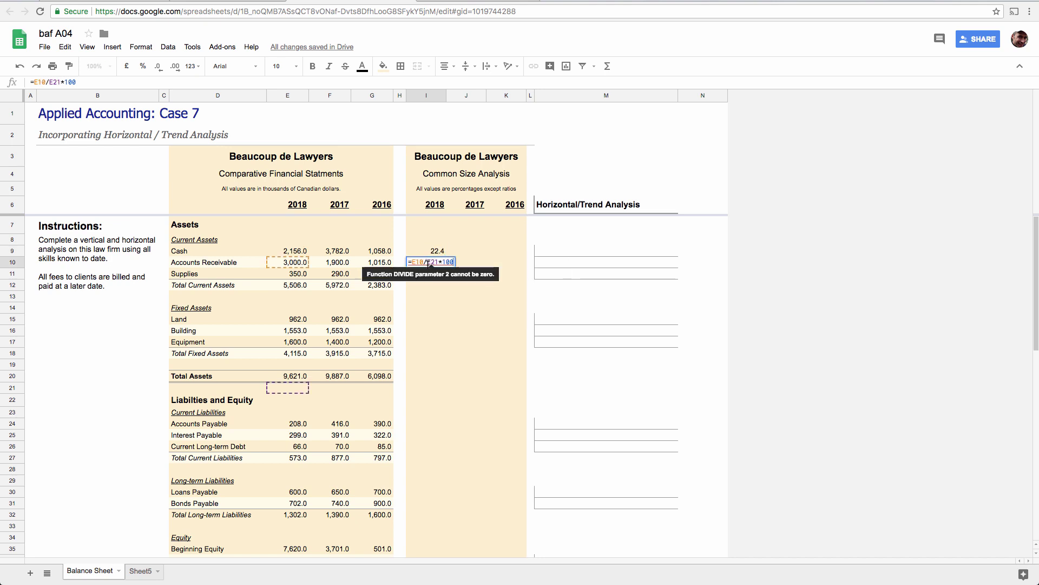
double_click(431, 262)
key("Escape")
key("Up")
key("Return")
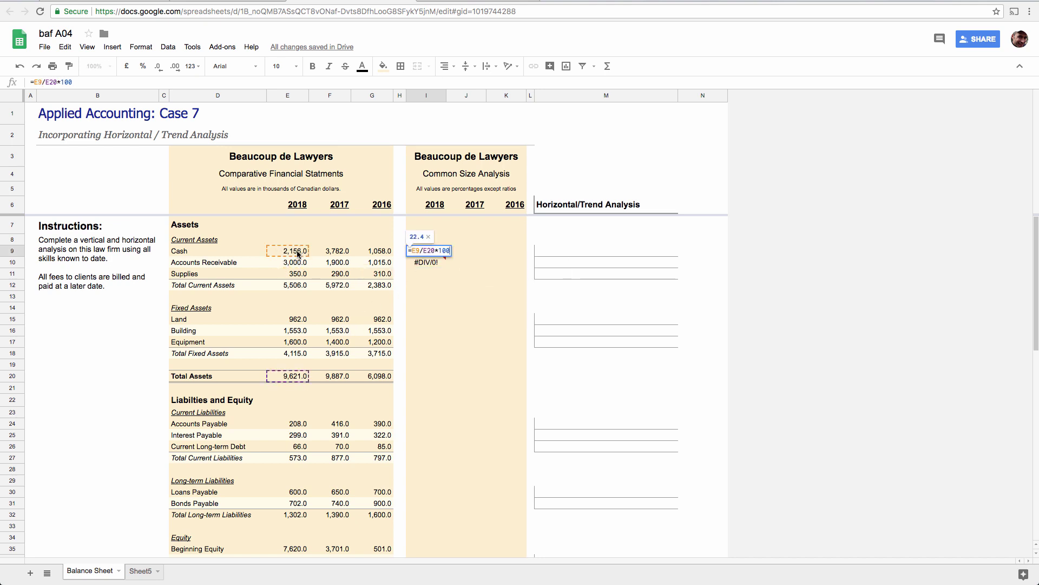
key("Escape")
key("Down")
double_click(430, 262)
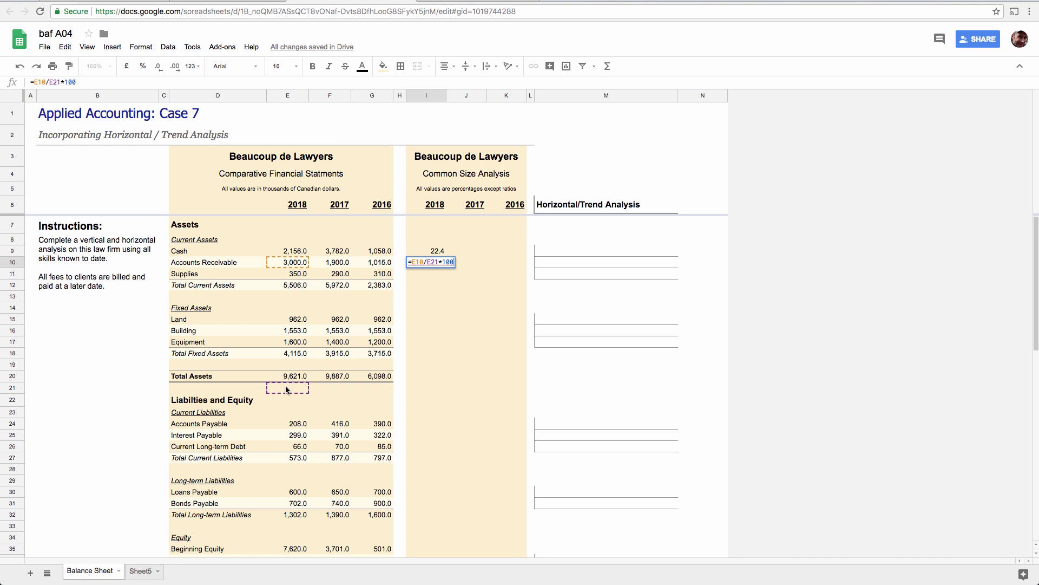
key("Escape")
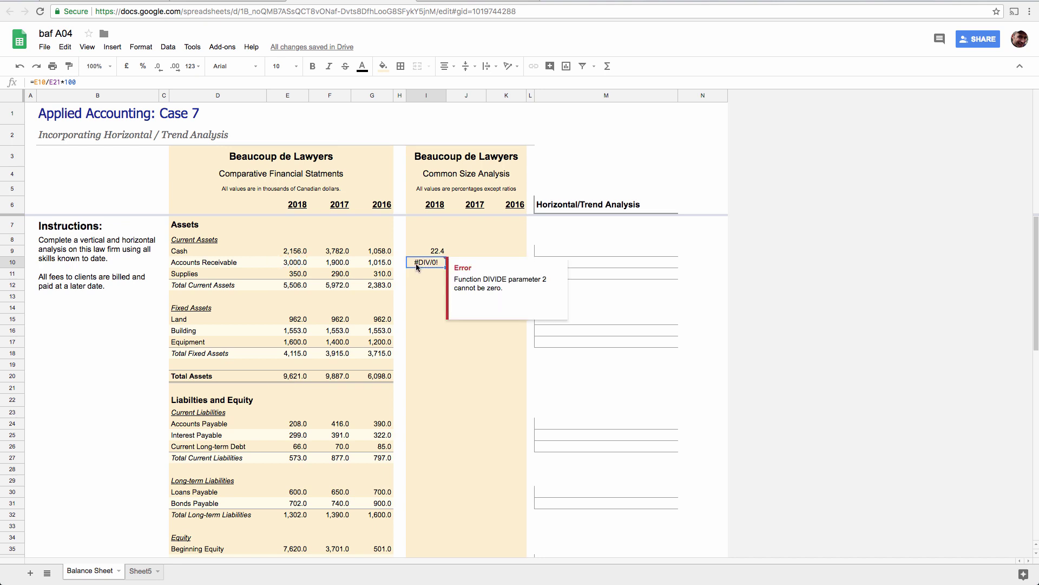
- Confirm I10's empty E21 reference and reopen I9's formula for correction
double_click(427, 263)
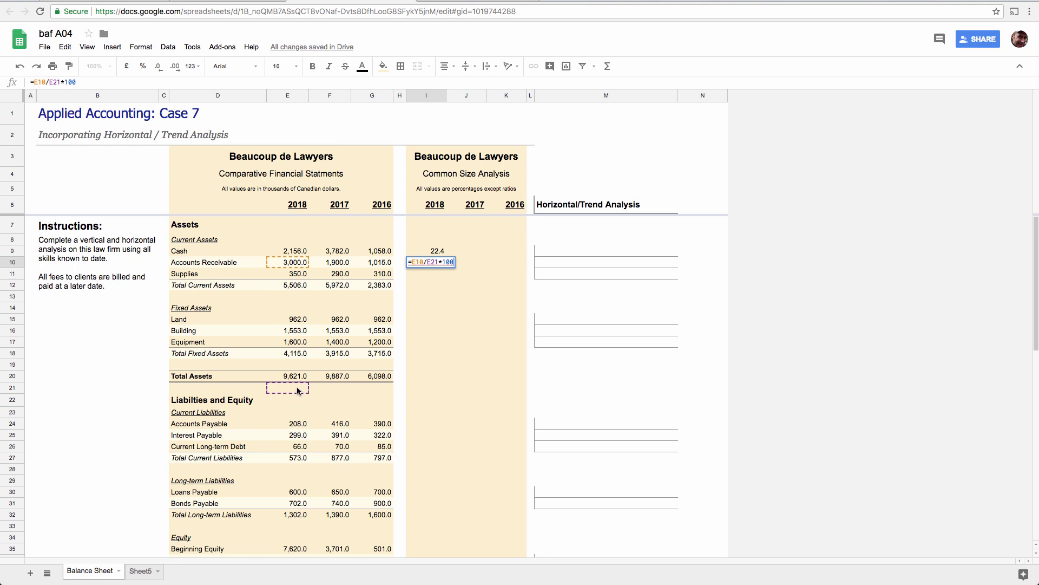
key("Escape")
double_click(425, 252)
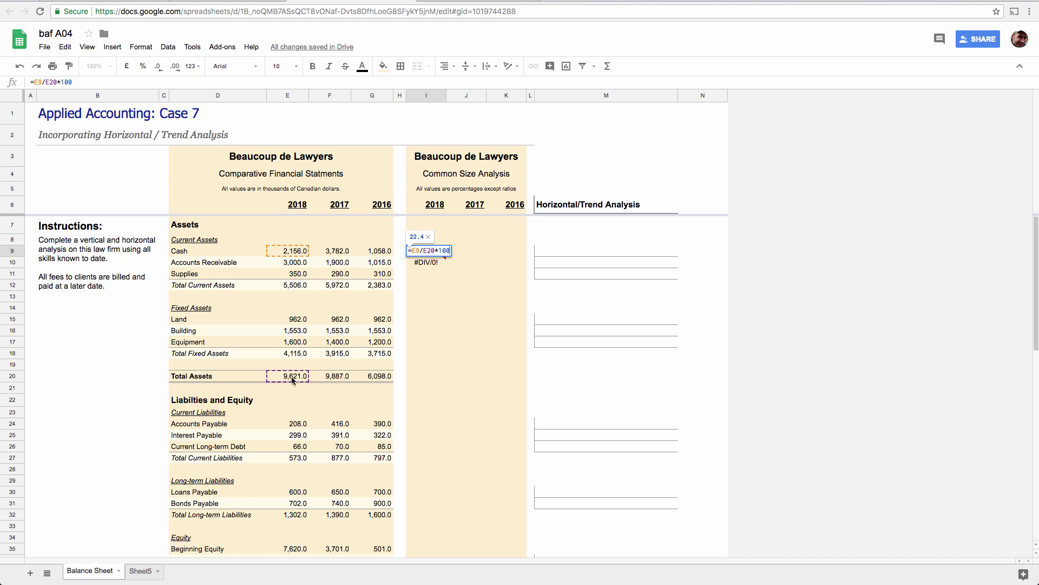
key("Escape")
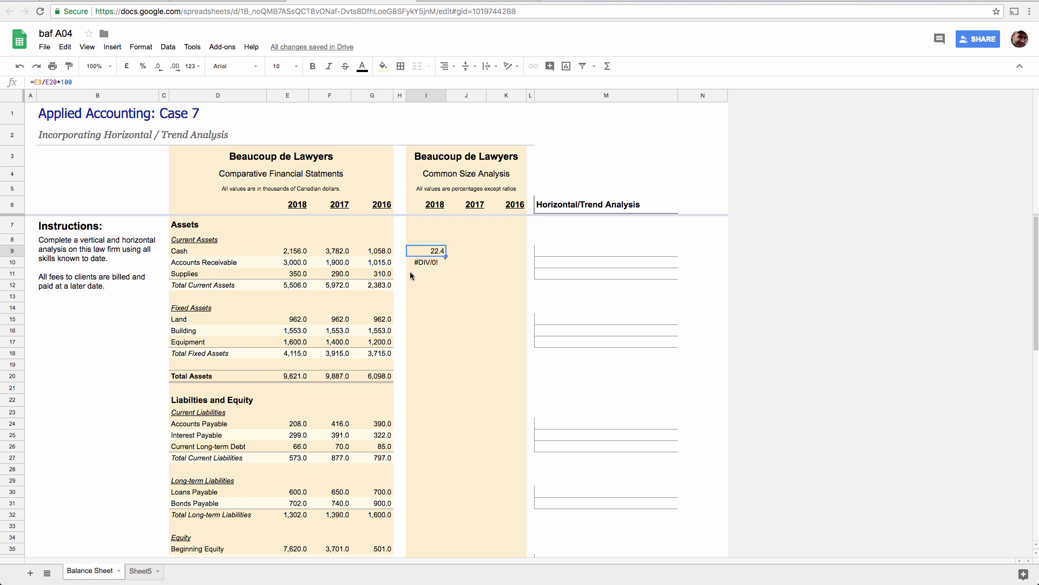
double_click(437, 252)
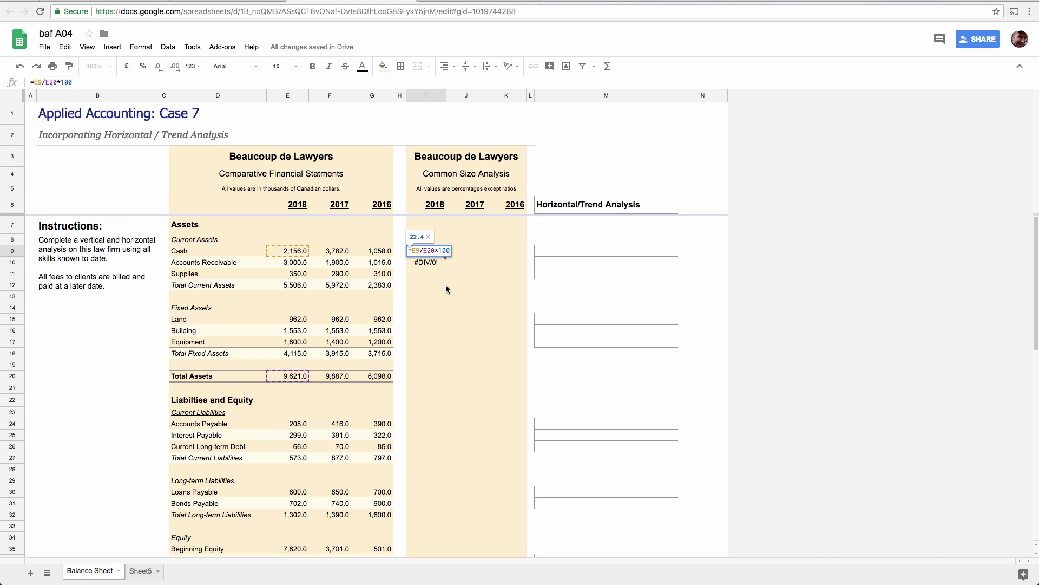
- Anchor I9's divisor as E$20 and fill the formula down the 2018 common-size column
left_click(429, 251)
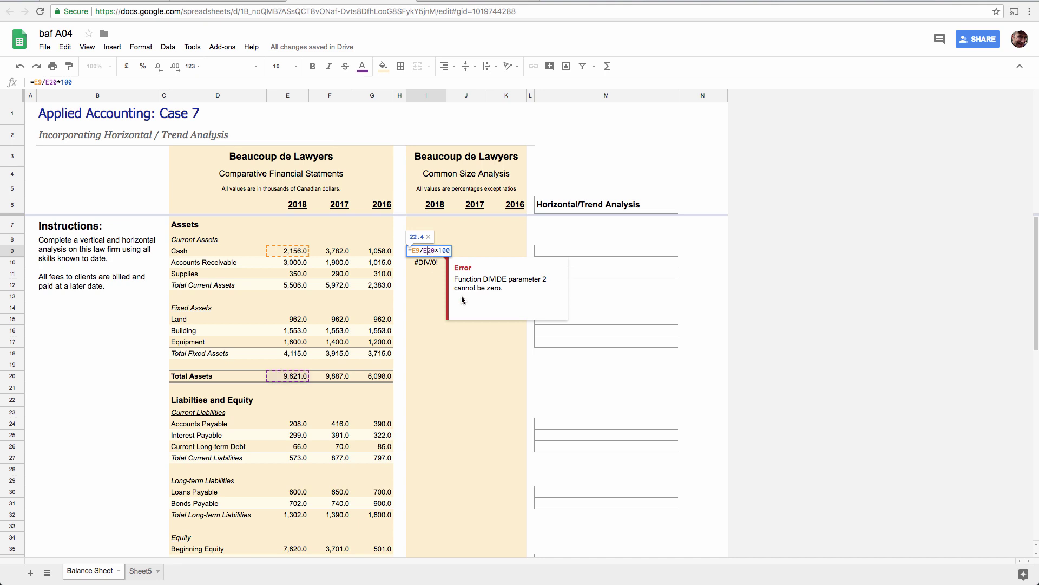
type("$")
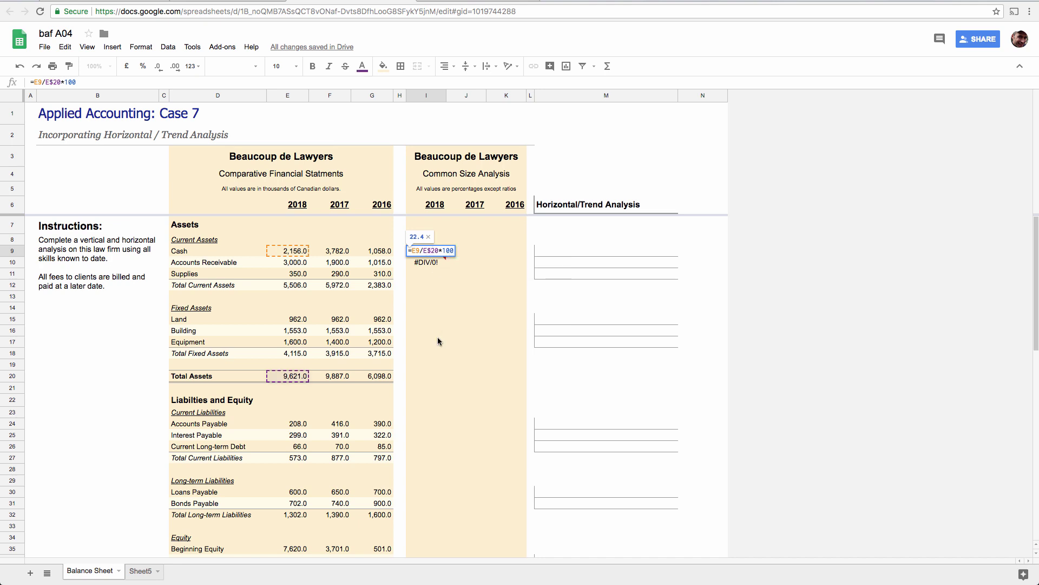
left_click(12, 376)
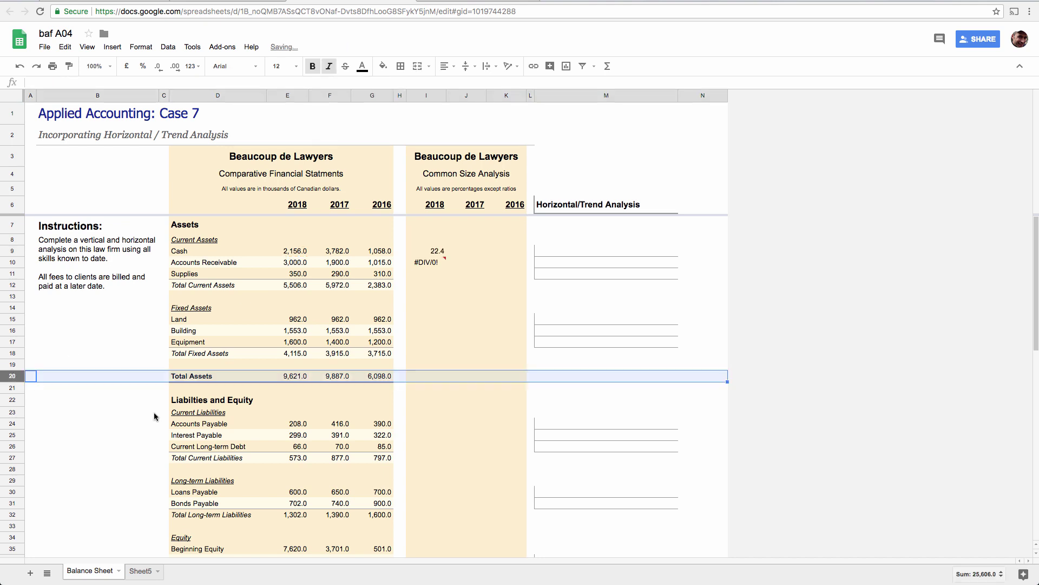
double_click(434, 250)
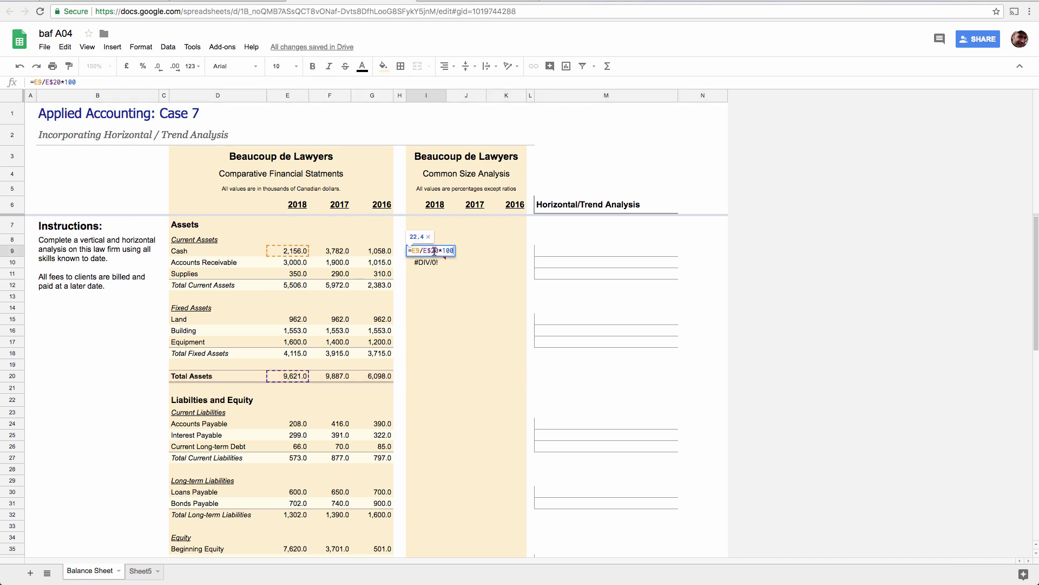
key("Escape")
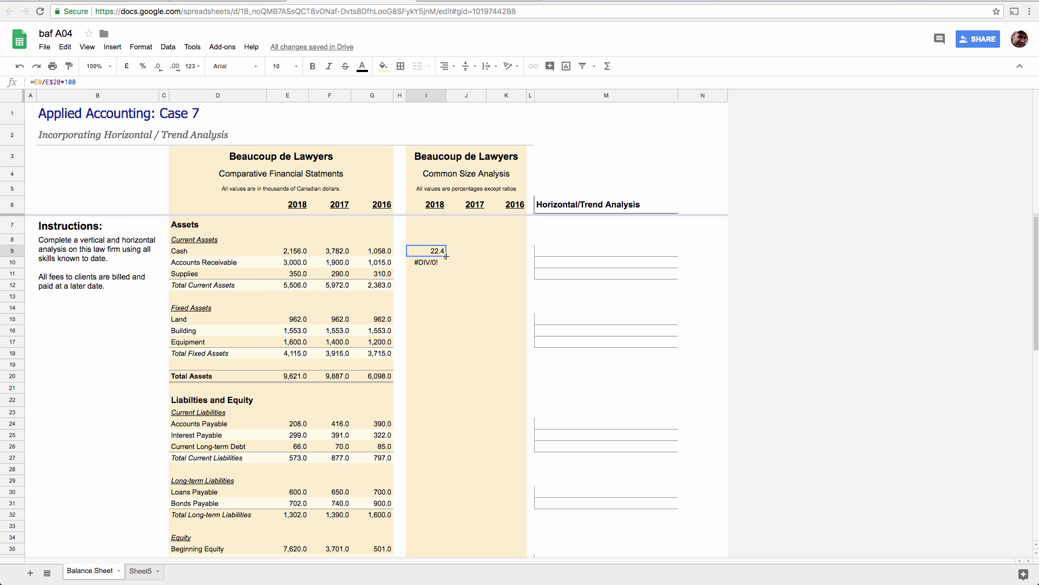
left_click_drag(445, 256, 433, 555)
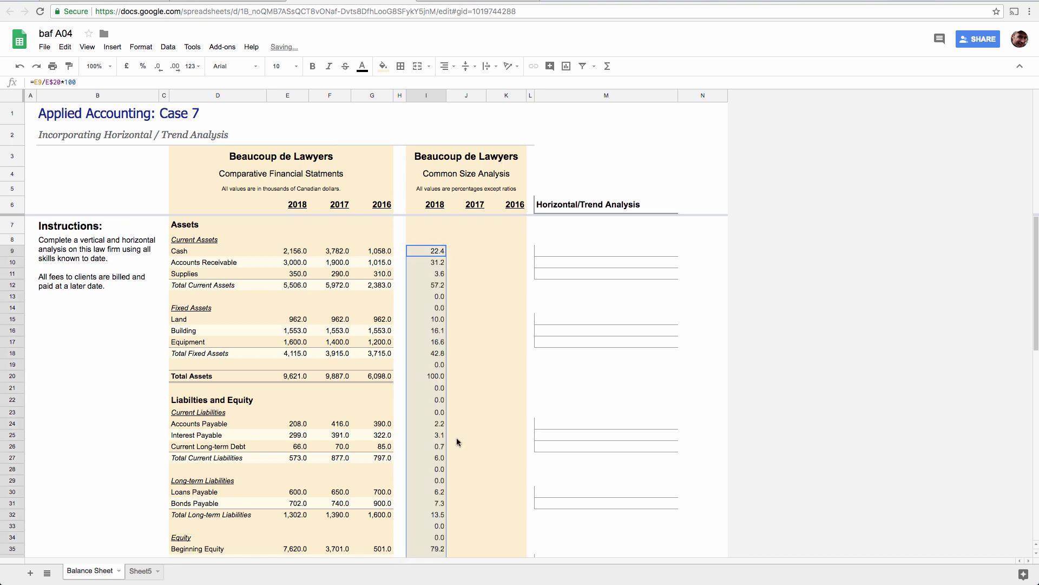
left_click(438, 298)
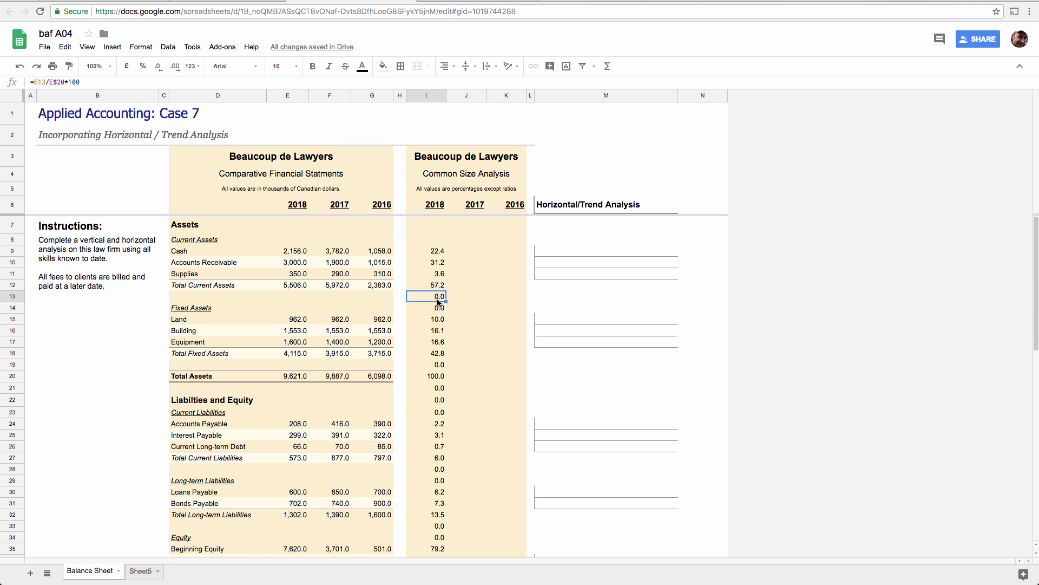
- Clear the meaningless 0.0 results in rows 13, 14, 19 and 21–23
key("Delete")
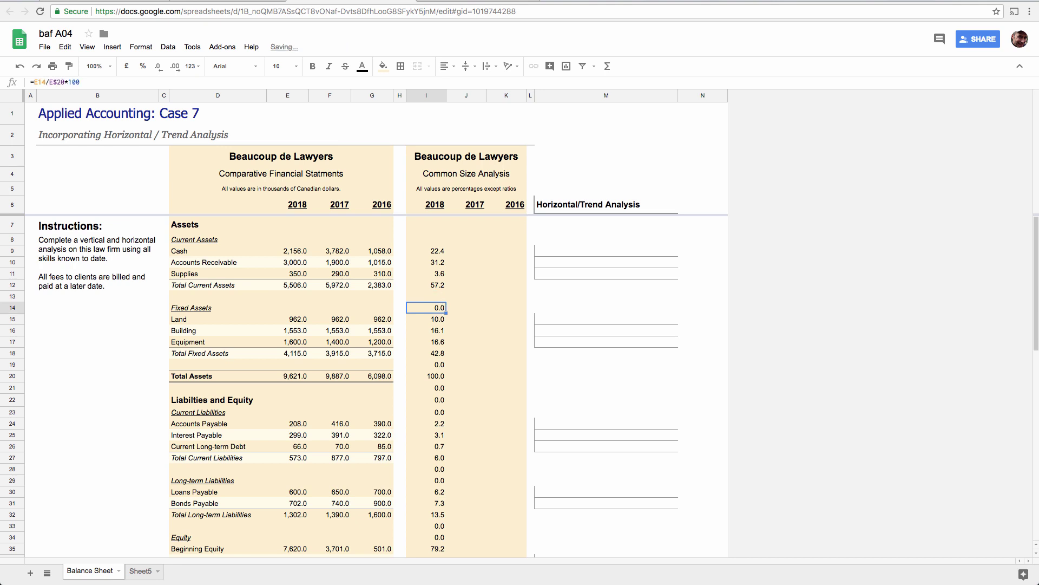
key("Delete")
key("Down")
key("Down")
key("Down")
key("Down")
key("Down")
key("Delete")
key("Down")
key("Down")
key("shift+Down")
key("shift+Down")
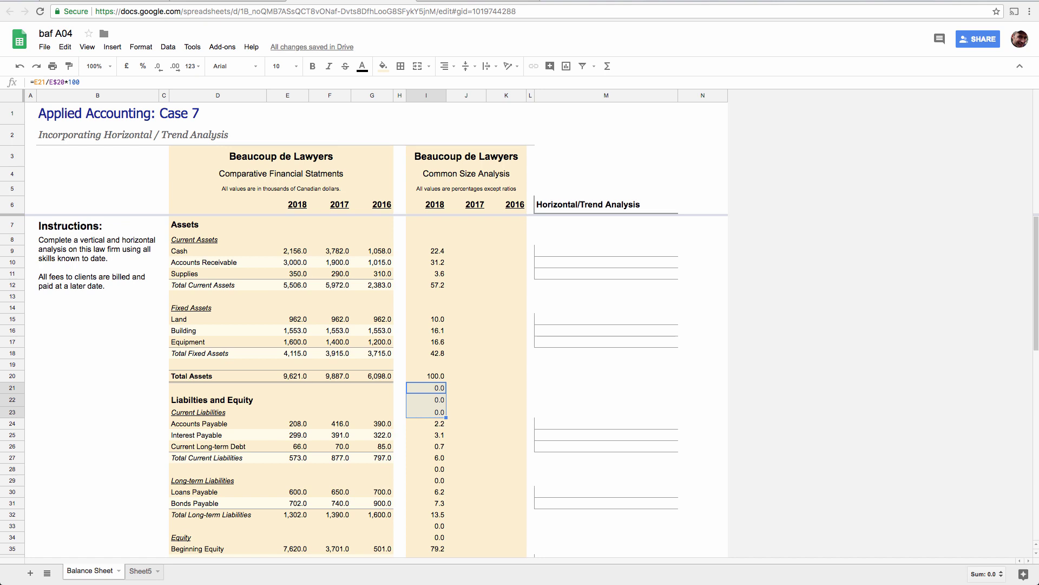
key("Return")
key("Delete")
key("Down")
key("Down")
key("Down")
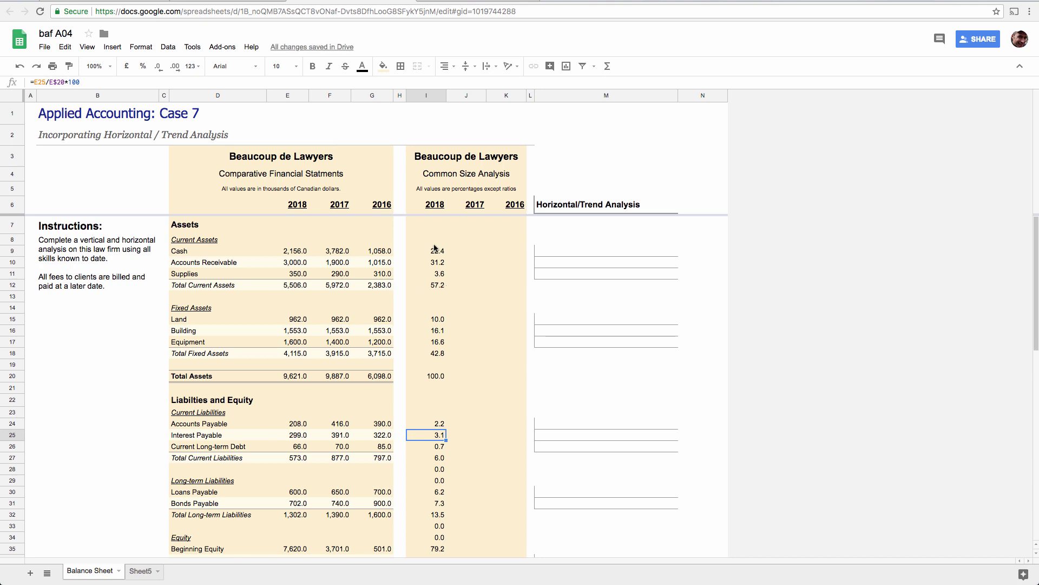
- Compare the 2018 and 2017 Total Assets figures for the 2017 common-size column
left_click(467, 97)
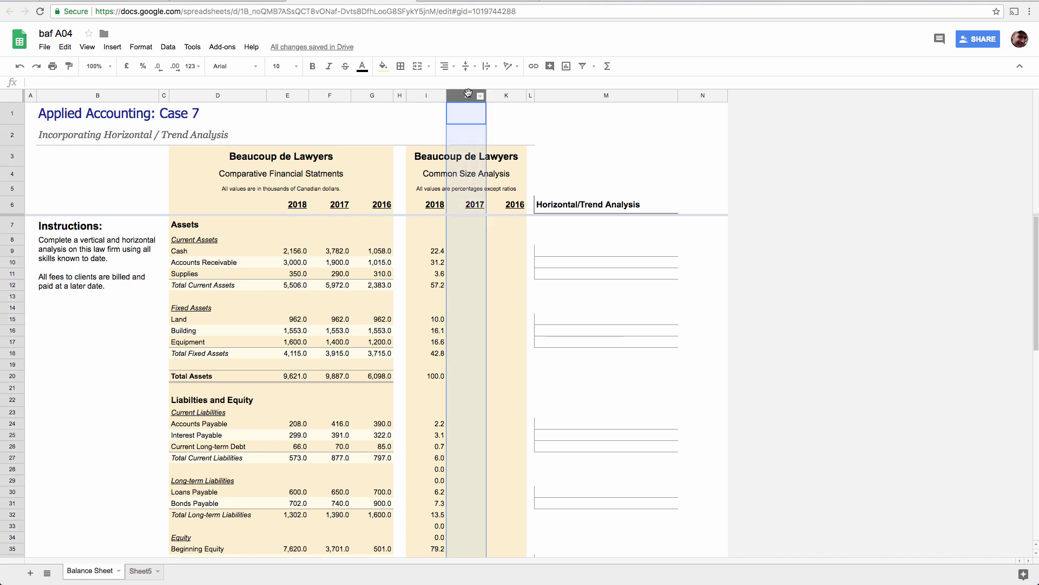
left_click(289, 378)
left_click(334, 376)
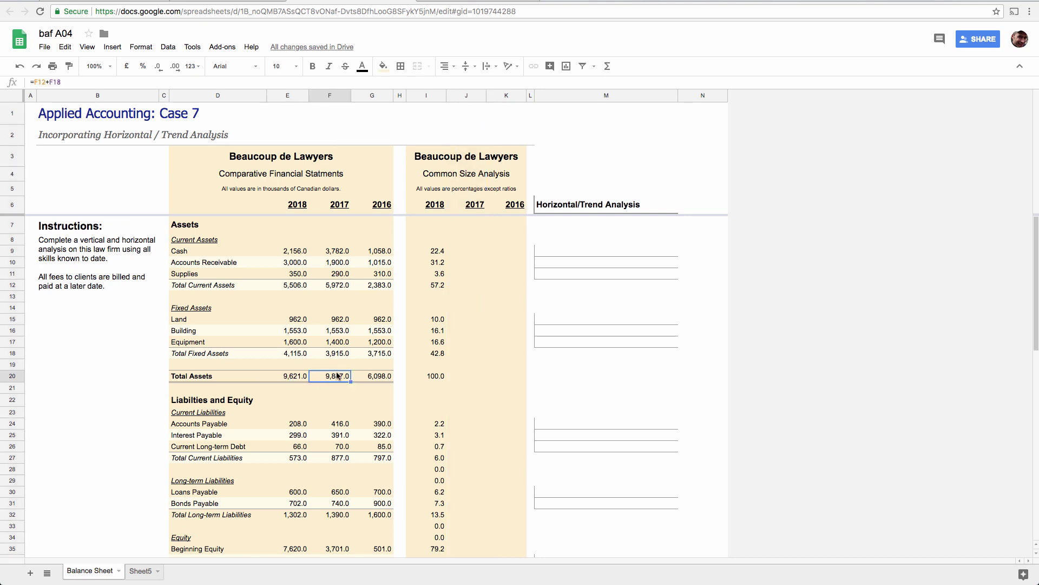
left_click(474, 205)
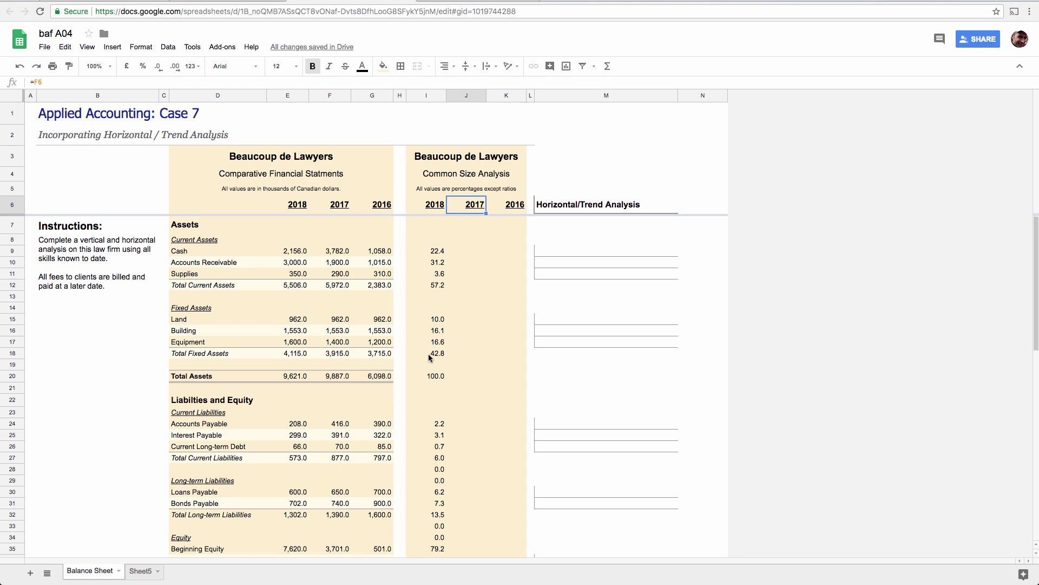
- Enter =E45/E$47*100 in I45 so 2018 Legal Fees shows 93.3 percent of Total Revenue
scroll(439, 325, "down", 5)
scroll(429, 354, "down", 10)
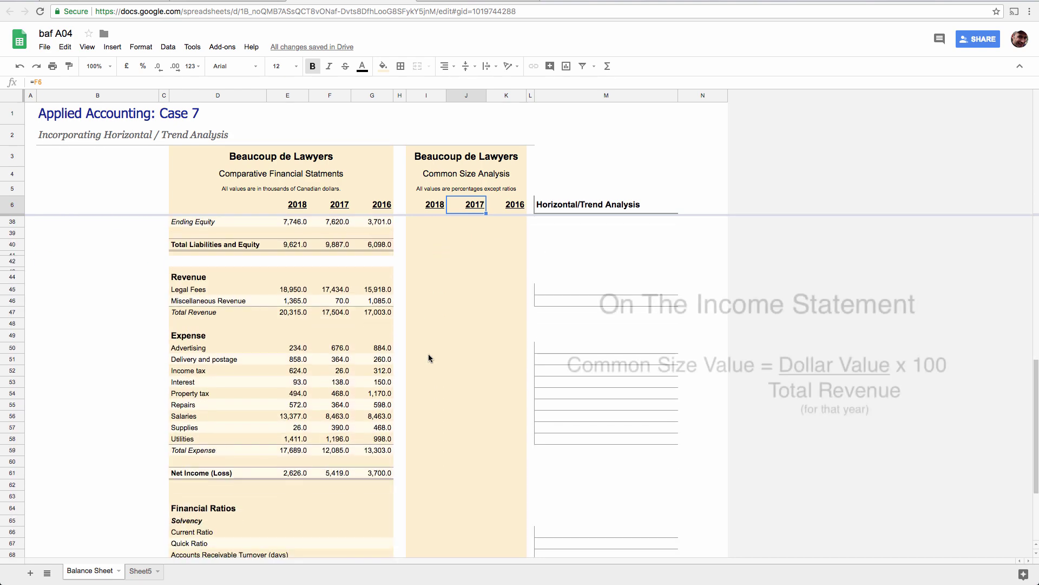
left_click(181, 269)
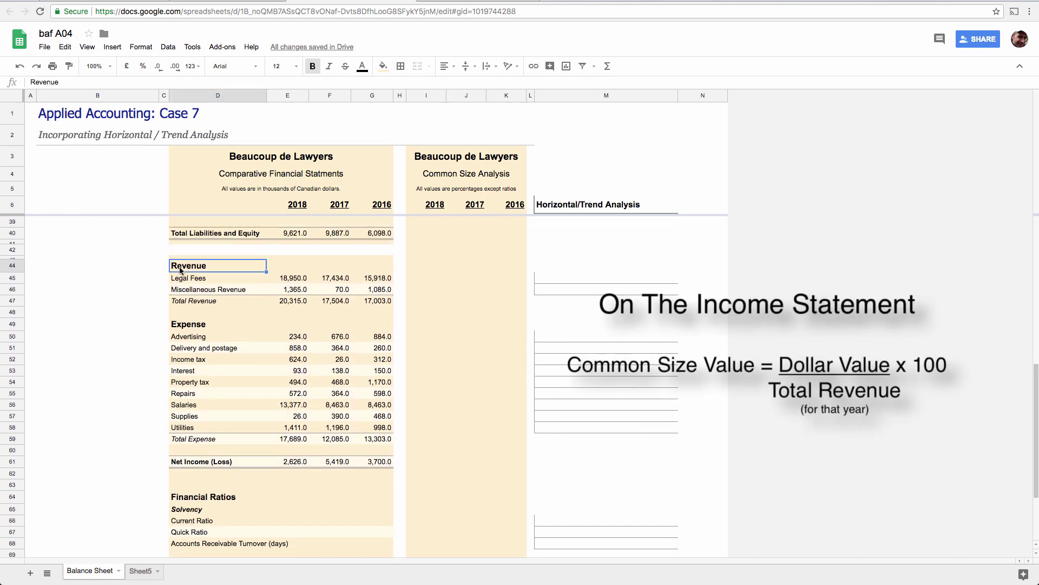
left_click(441, 304)
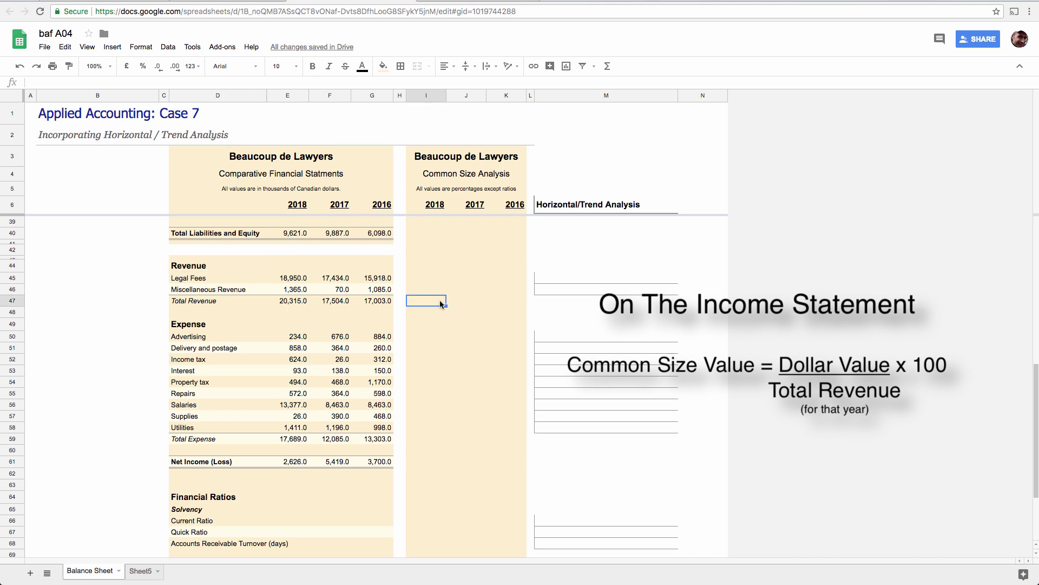
left_click(427, 279)
type("=")
left_click(292, 281)
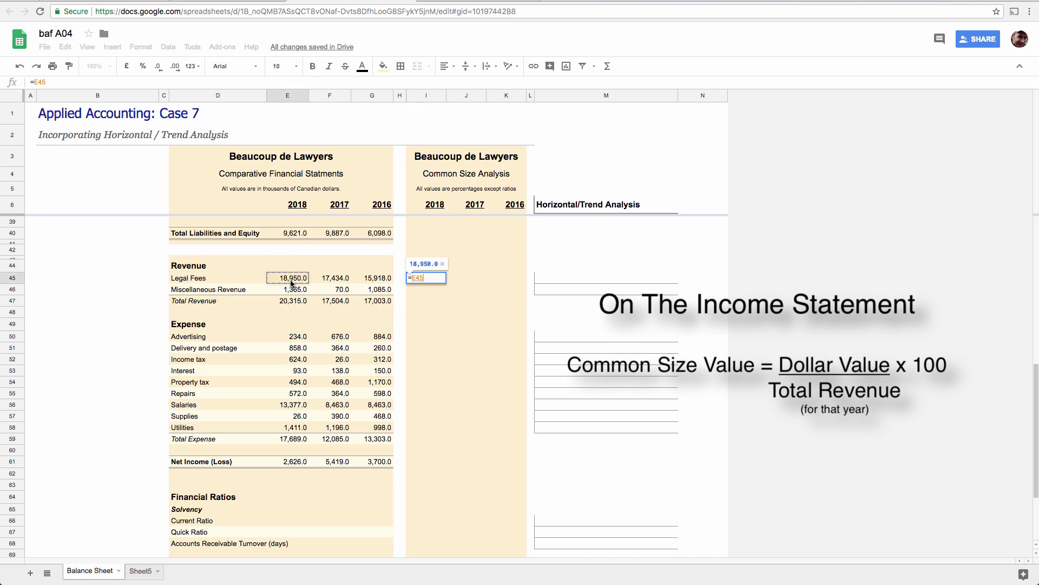
type("/")
left_click(283, 301)
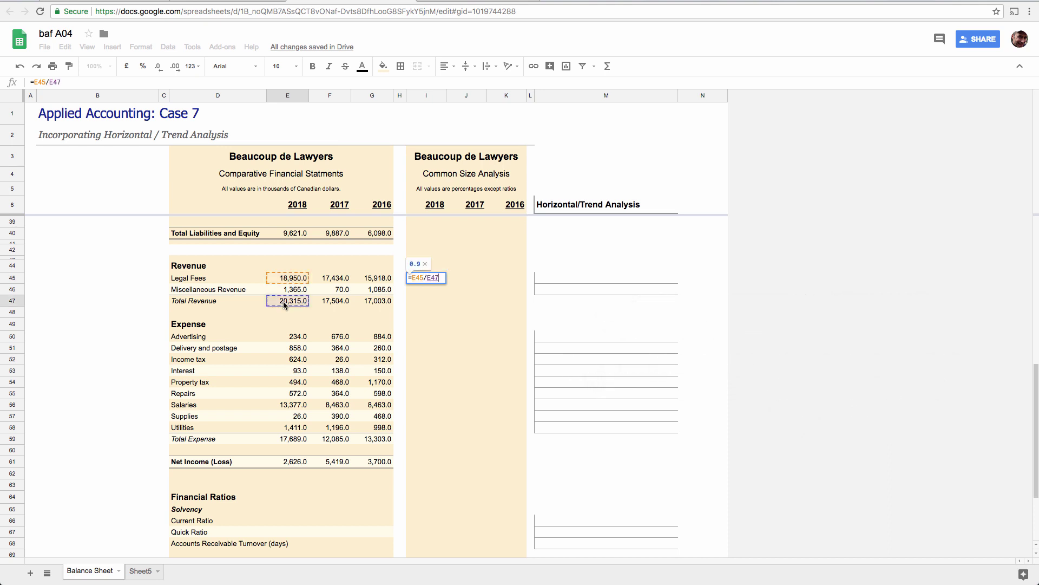
type("*100")
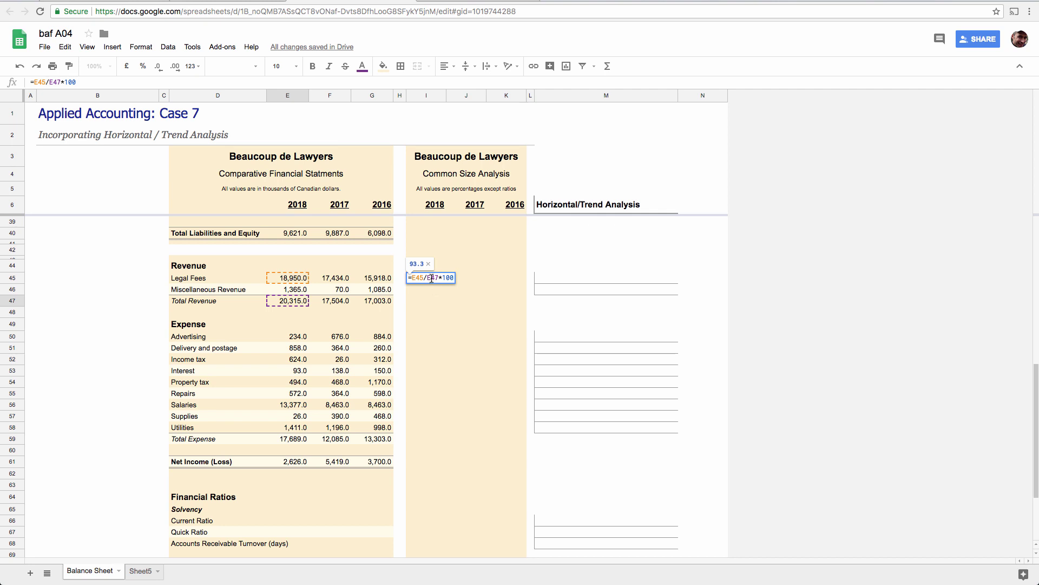
left_click(432, 278)
type("$")
key("Return")
- Fill I45's formula down to Net Income in row 61 and delete the zeros in rows 48–49
left_click(436, 281)
left_click_drag(446, 283, 404, 464)
left_click(405, 465)
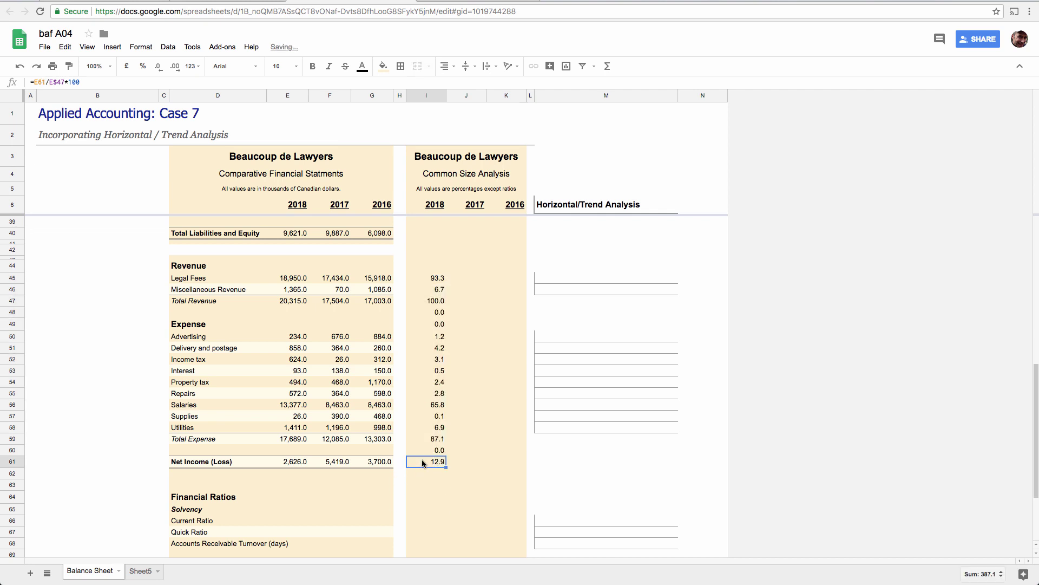
left_click(434, 314)
left_click(435, 323, "shift")
key("Delete")
left_click(470, 396)
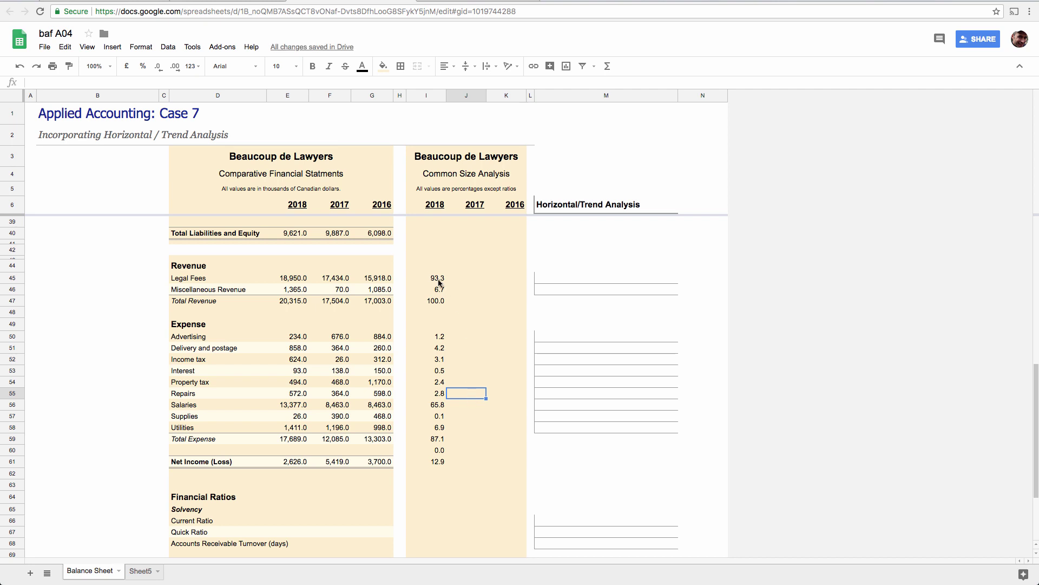
- Clear all income statement common-size percentages in I45:K61
left_click_drag(436, 278, 492, 466)
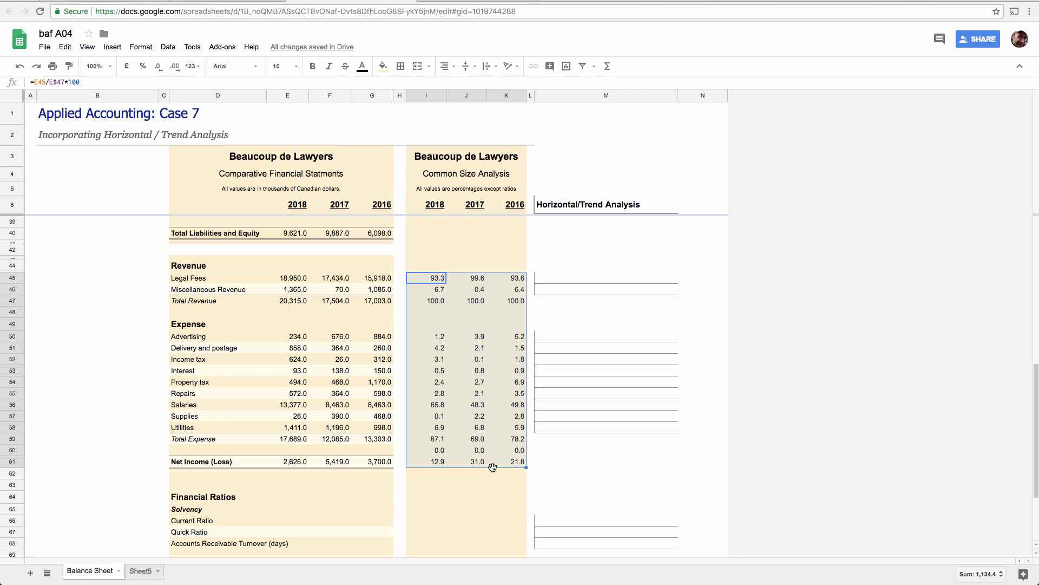
key("Delete")
left_click(455, 300)
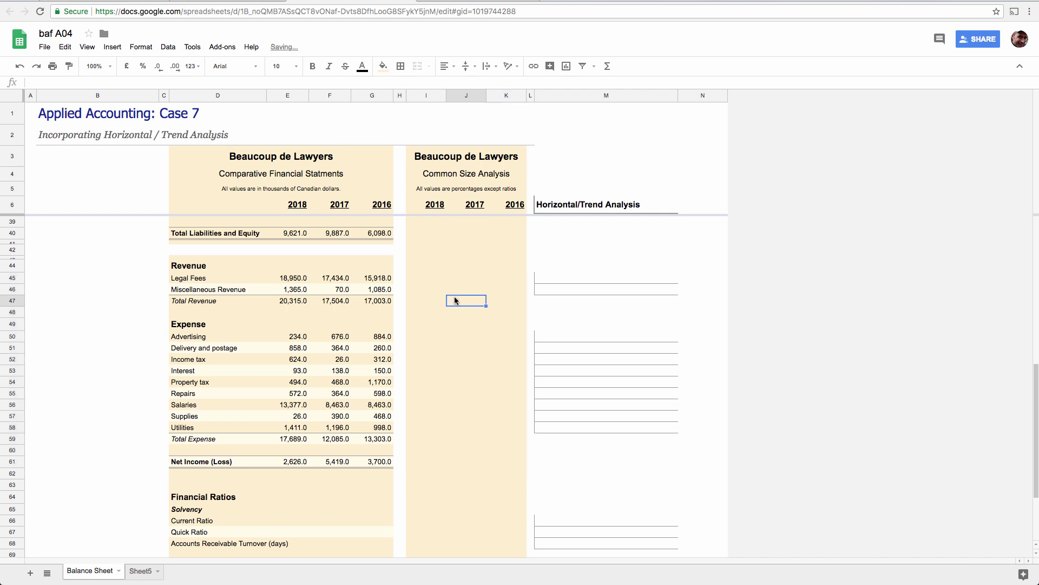
scroll(527, 287, "up", 10)
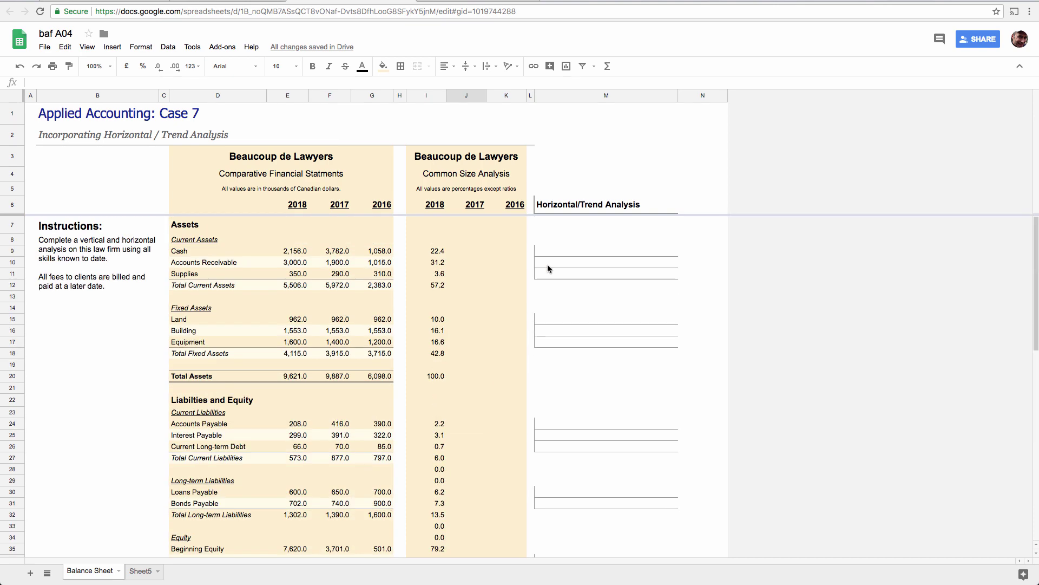
left_click(547, 264)
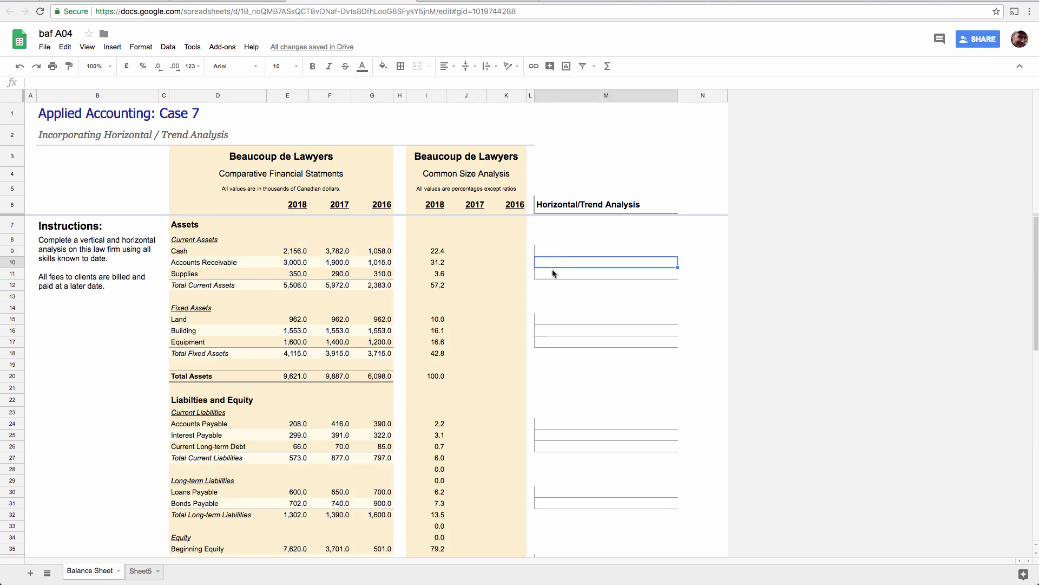
left_click(553, 275)
left_click(557, 317)
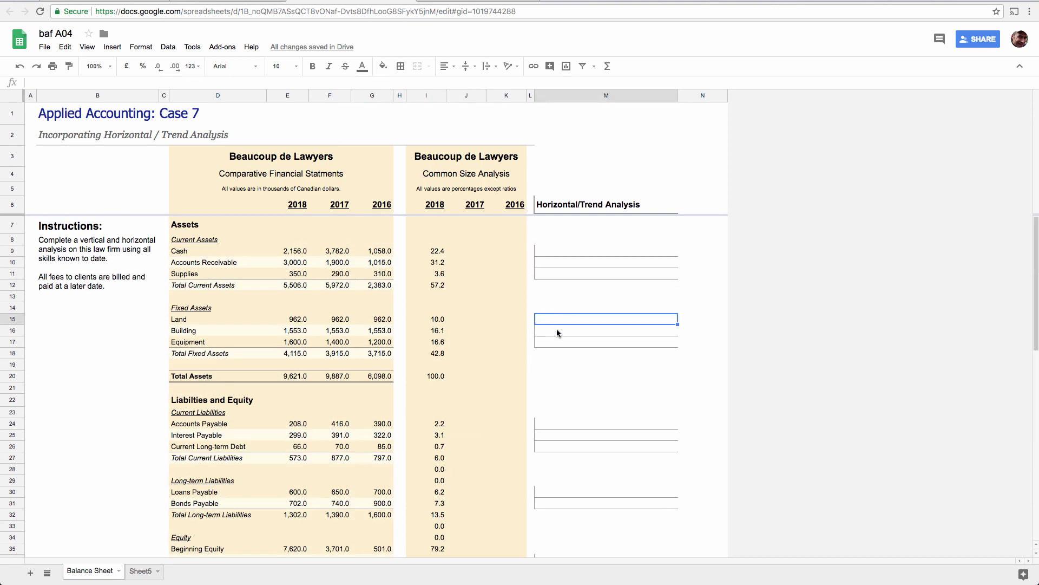
left_click(557, 330)
left_click(557, 347)
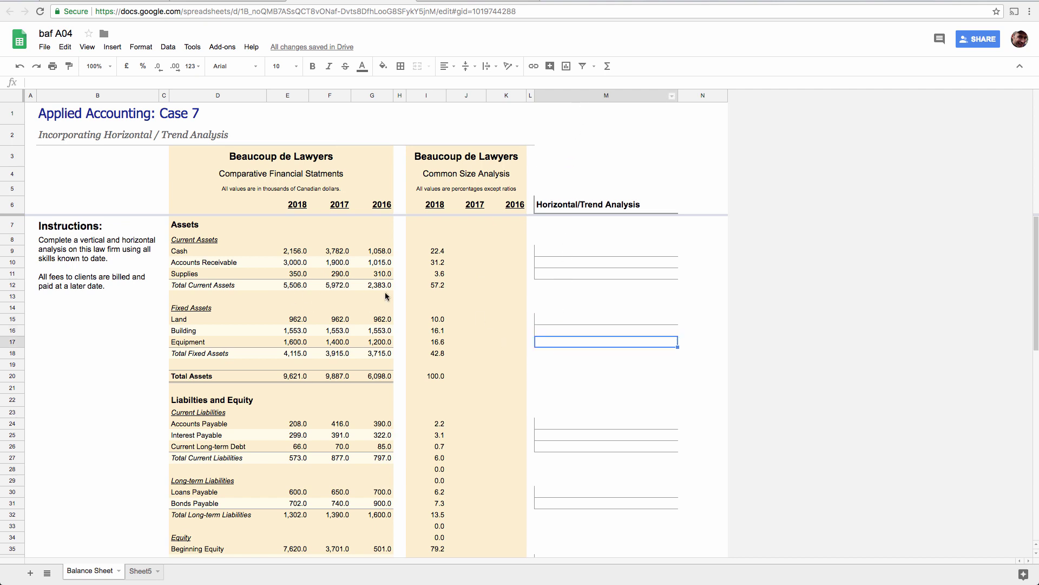
left_click(587, 97)
scroll(595, 174, "down", 5)
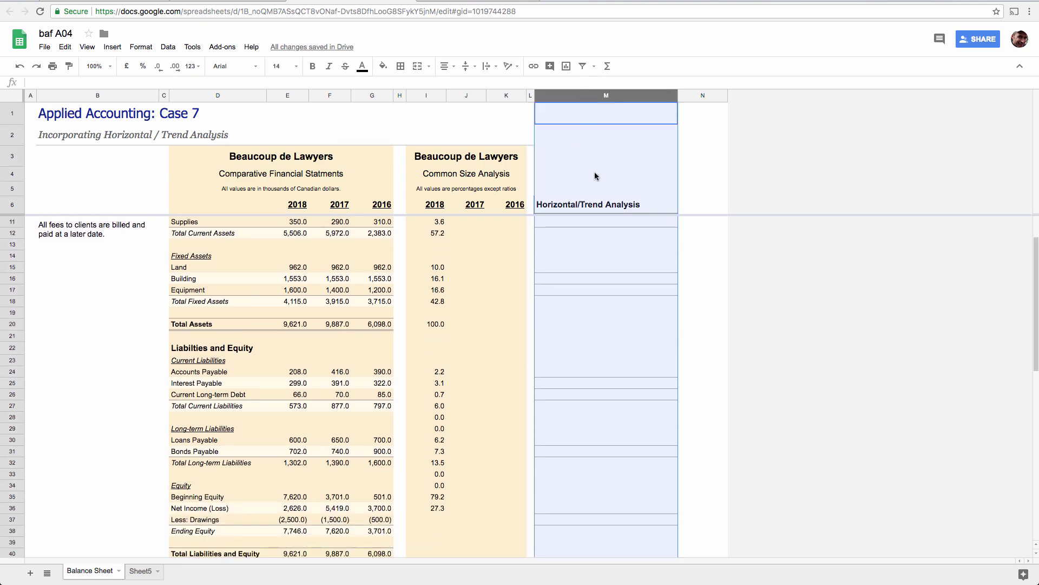
scroll(594, 173, "down", 8)
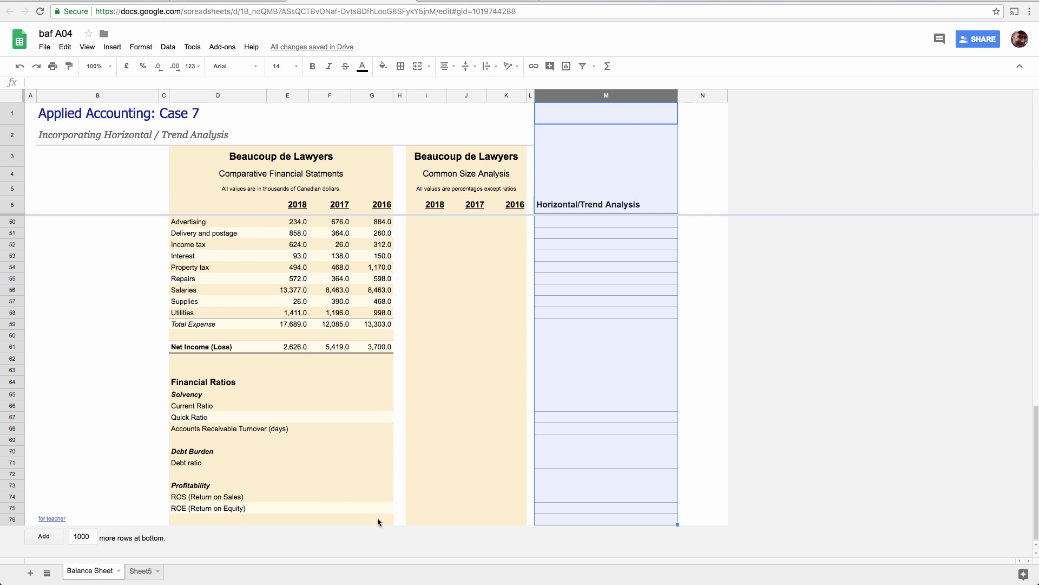
left_click(427, 420)
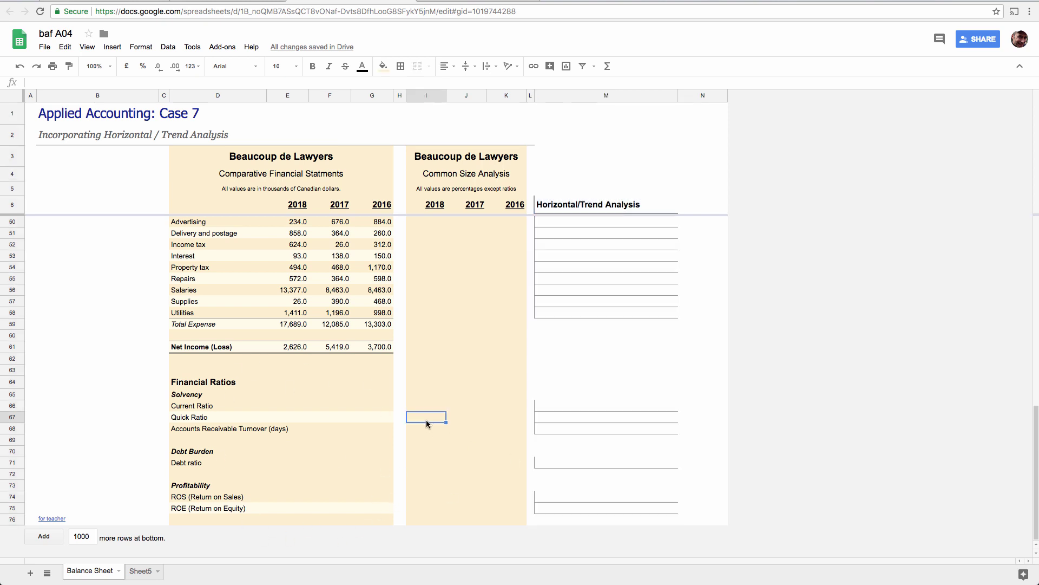
left_click(411, 402)
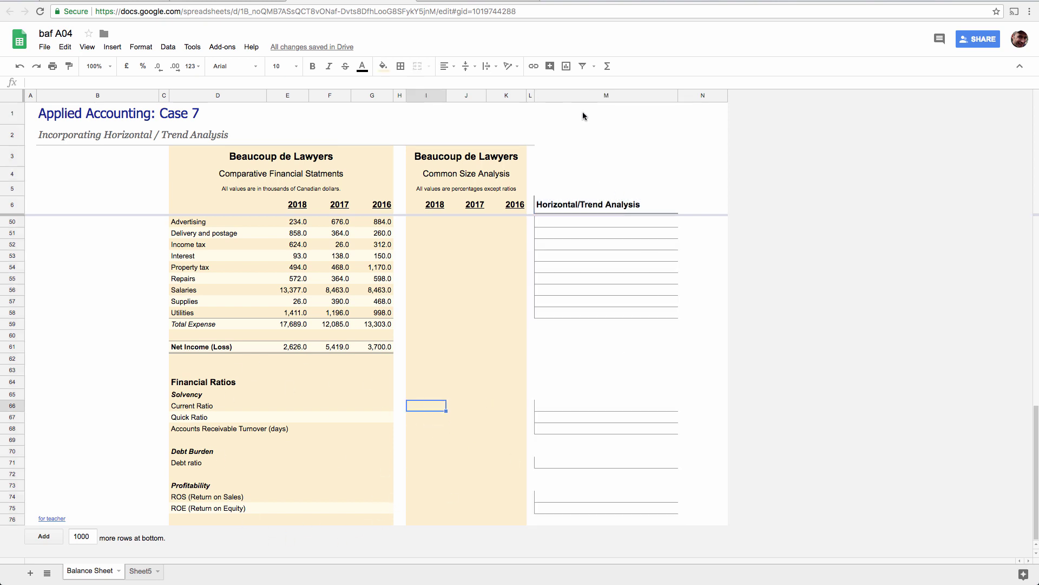
left_click(590, 95)
left_click(193, 268)
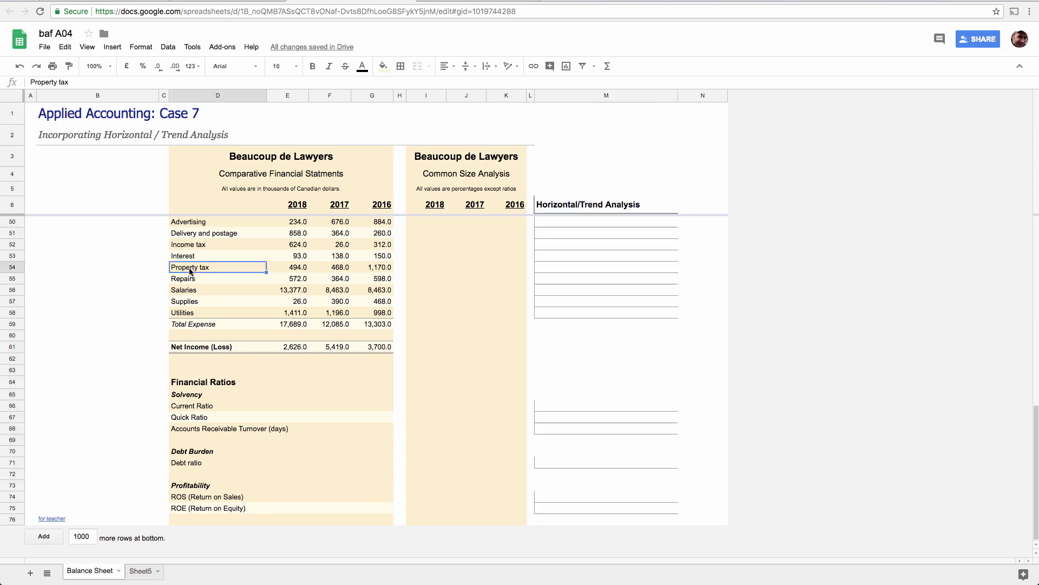
left_click(192, 278)
left_click(192, 290)
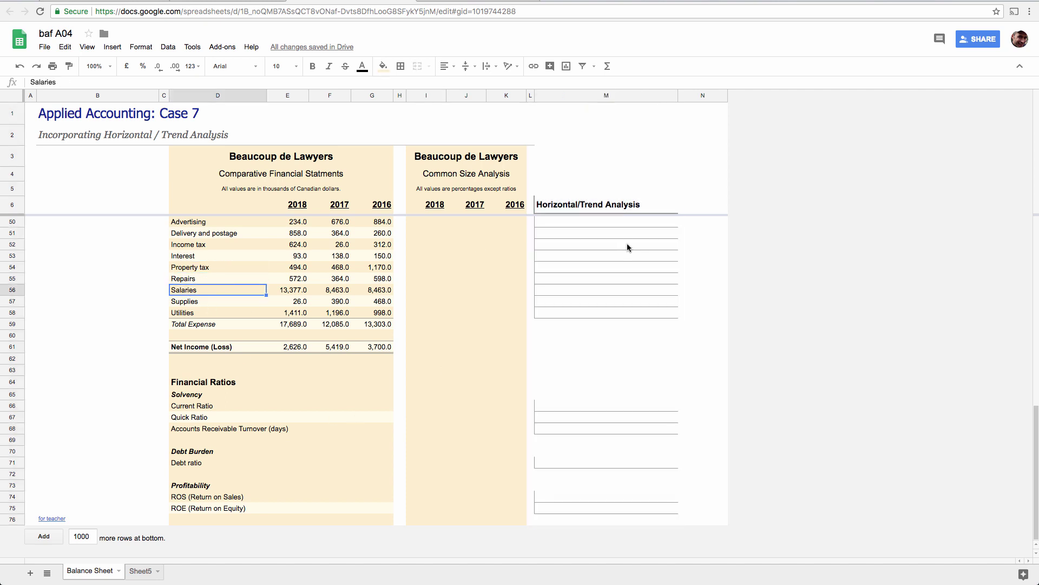
left_click(186, 396)
mouse_move(186, 396)
left_mouse_down()
mouse_move(192, 431)
mouse_move(187, 393)
left_mouse_up()
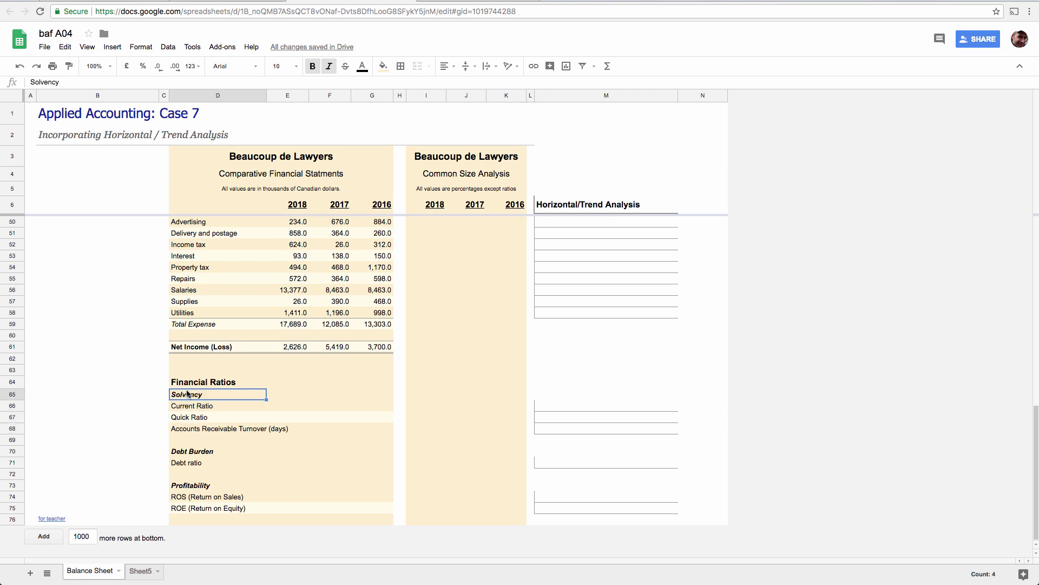
left_click(198, 455)
left_click(199, 485)
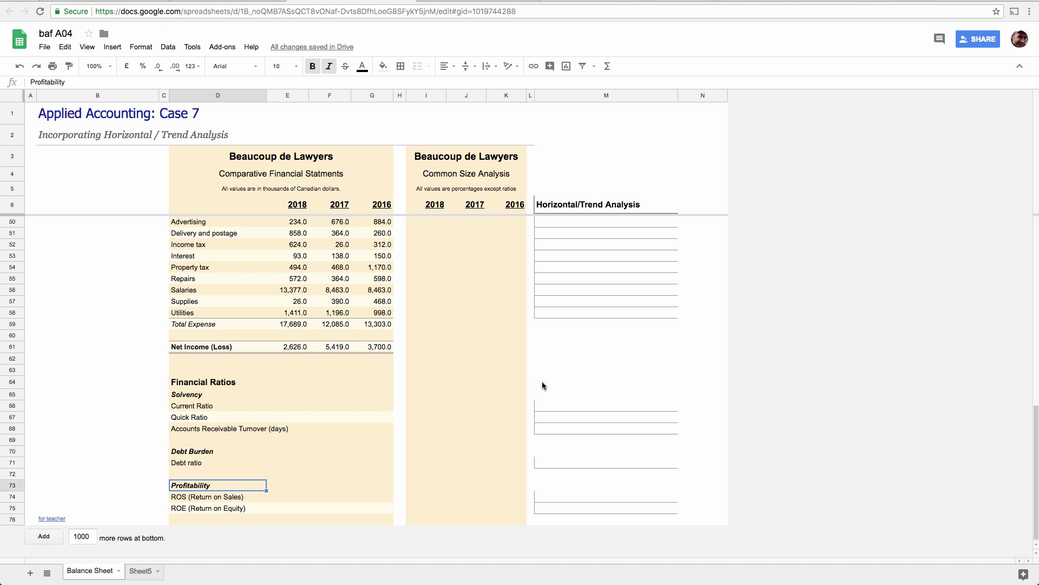
left_click(579, 360)
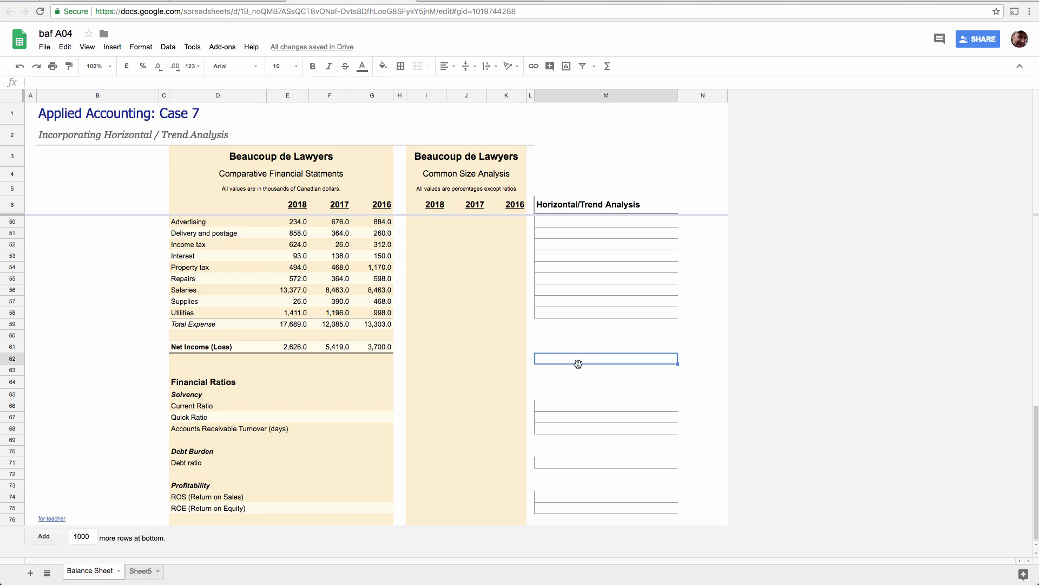